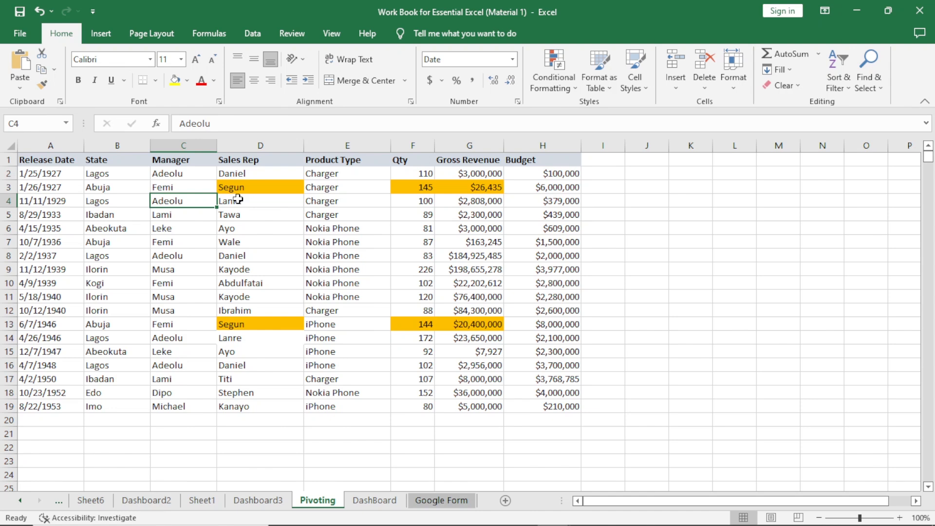
Replace the orange highlights in D2:G16 with a white cell fill
drag(234, 173, 506, 368)
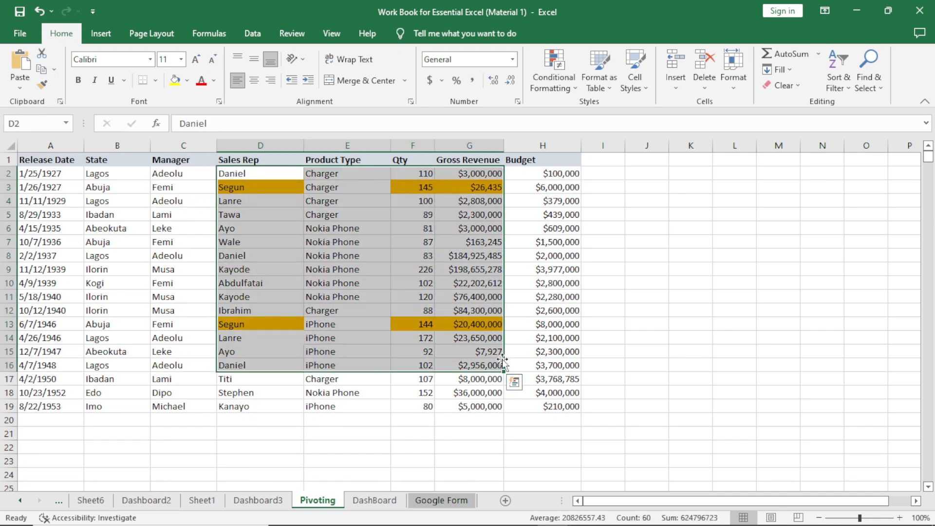
click(187, 81)
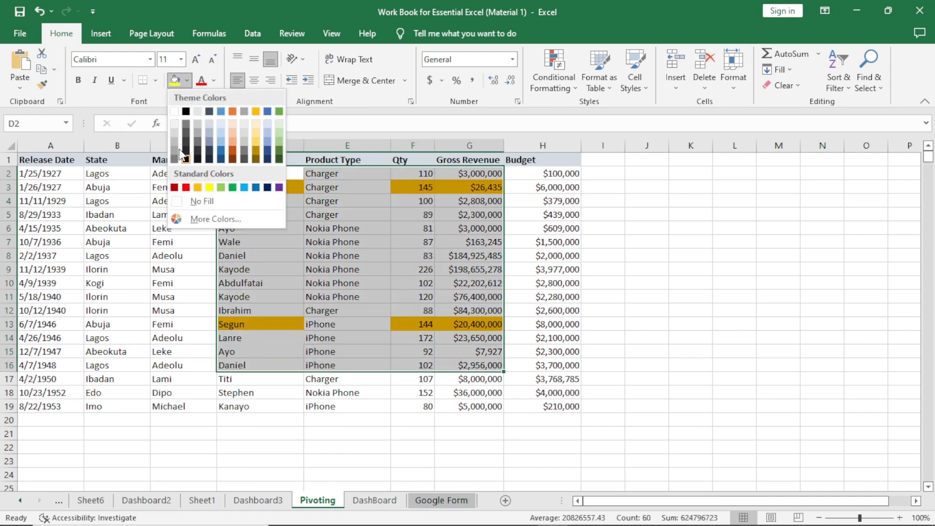
click(174, 111)
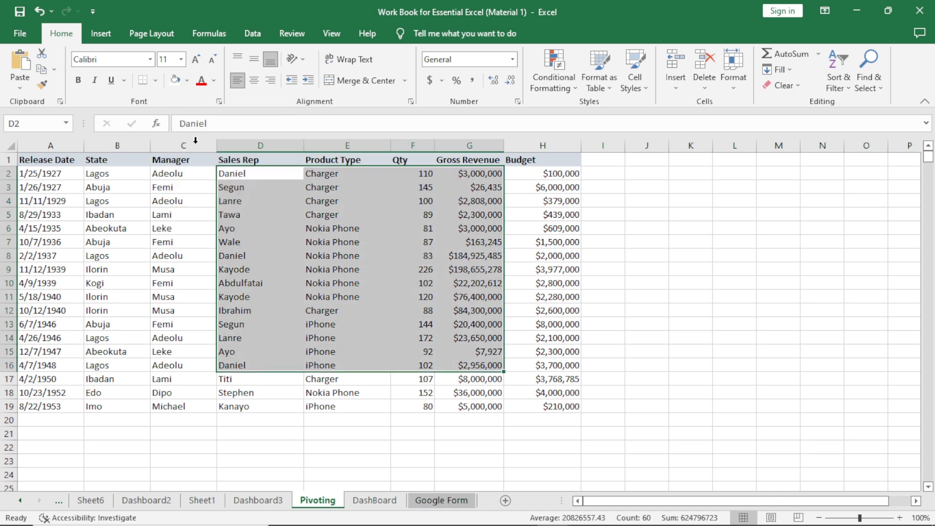
click(146, 347)
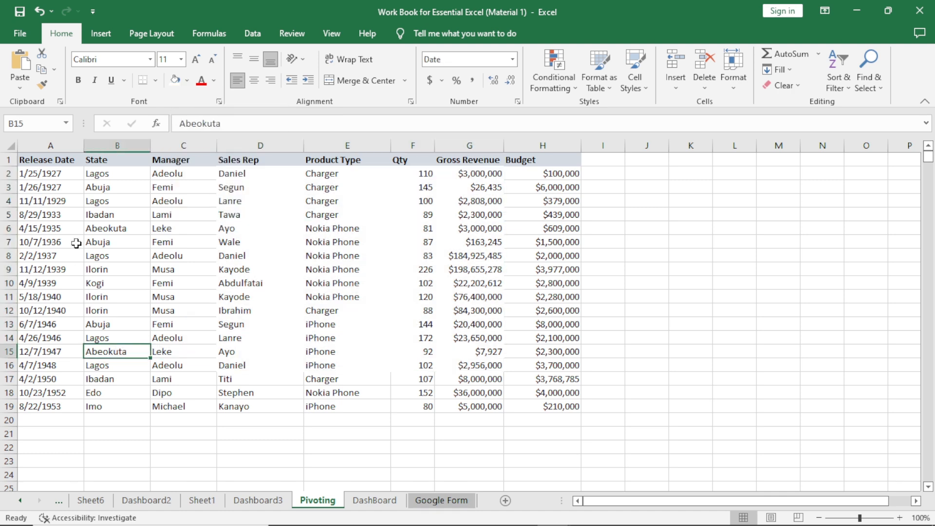
Insert a new column before State and head it "Months" in B1
right_click(101, 148)
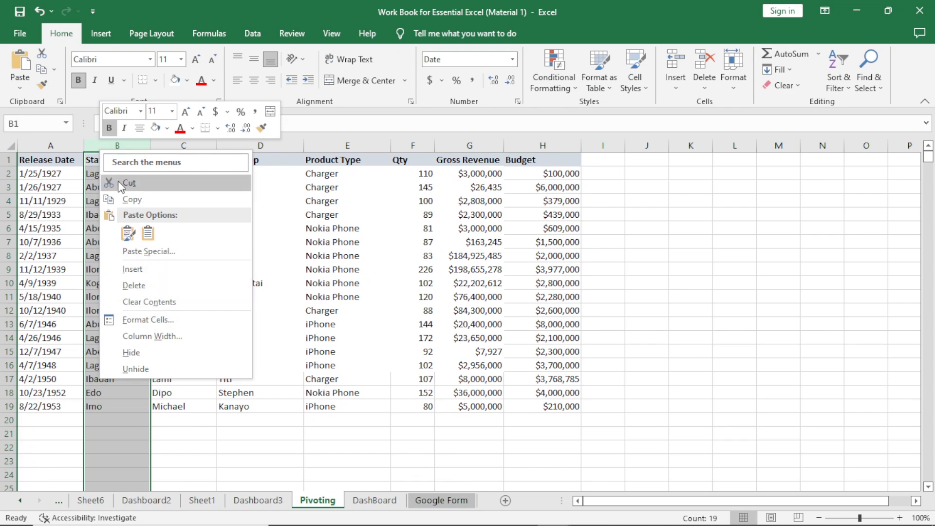
click(132, 269)
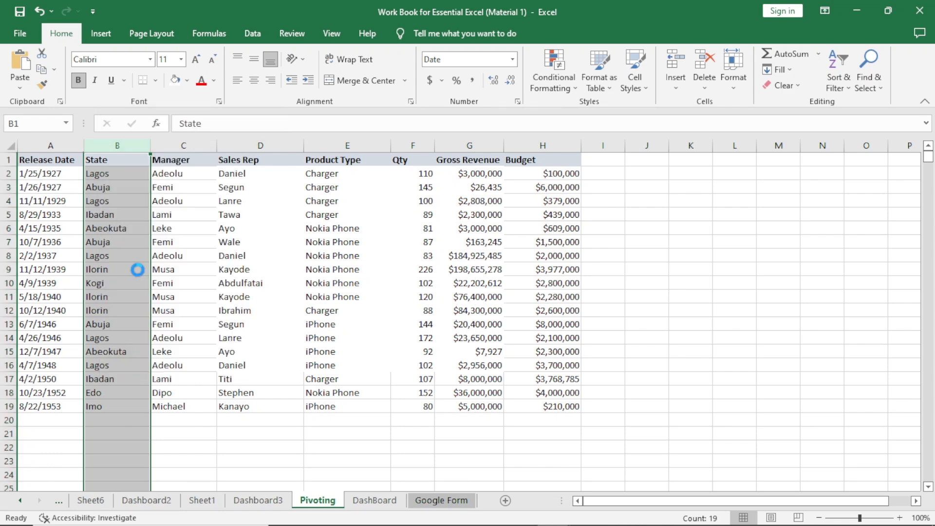
click(114, 158)
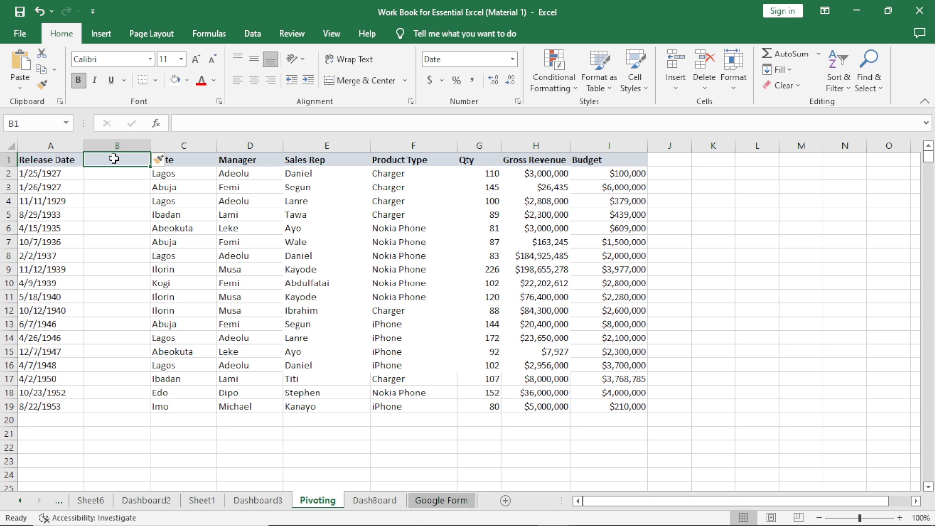
text(Month)
key(Return)
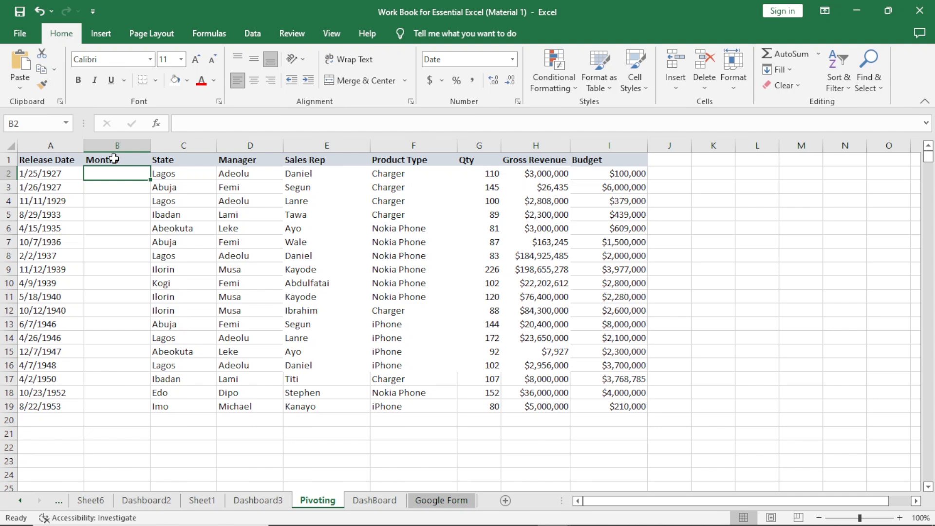
Review the table's data columns from Release Date across to Budget
click(30, 174)
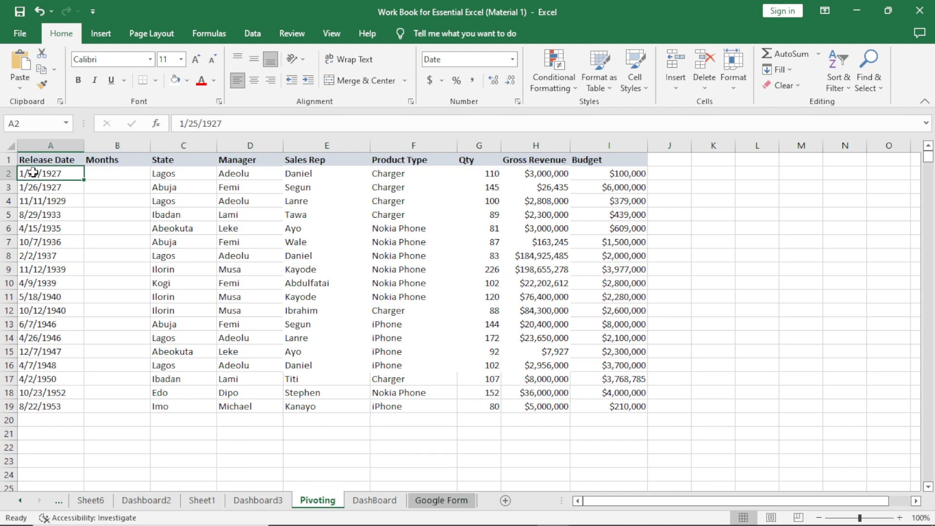
click(164, 173)
click(254, 179)
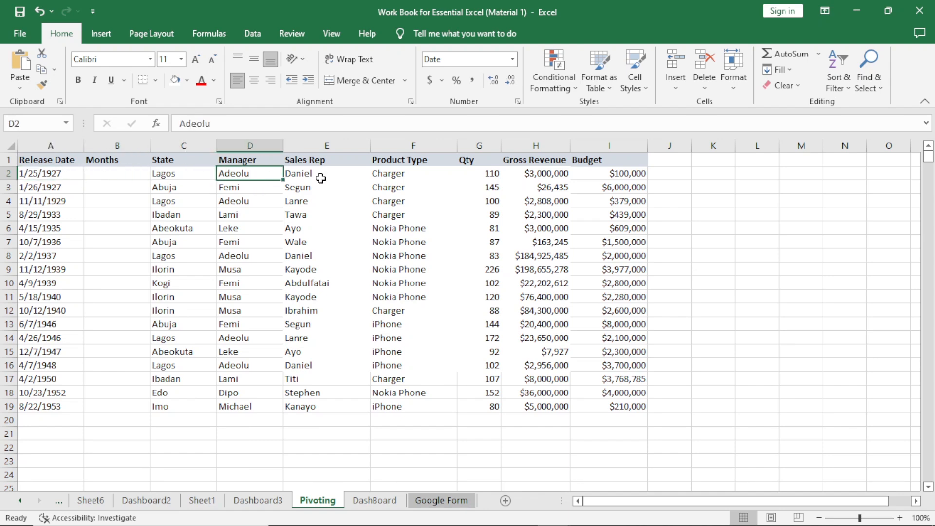
click(322, 178)
click(389, 186)
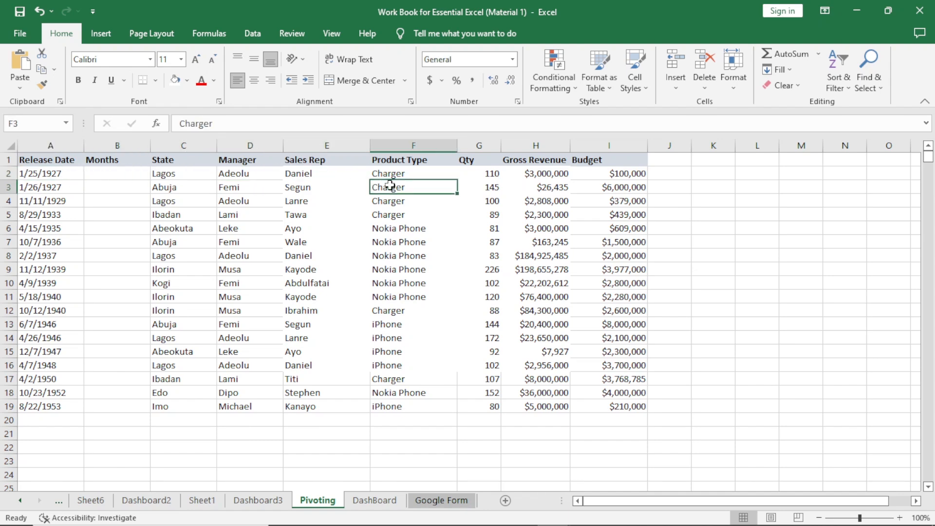
click(475, 190)
click(540, 200)
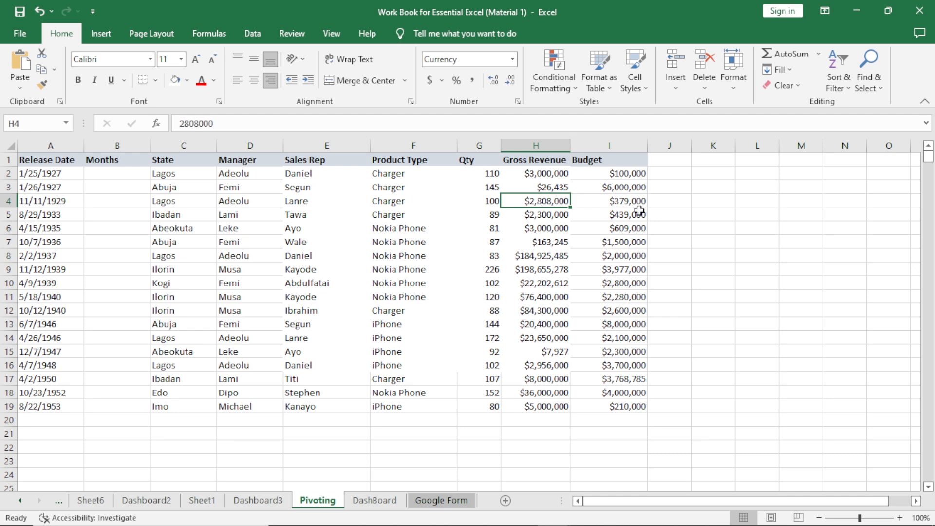
click(638, 210)
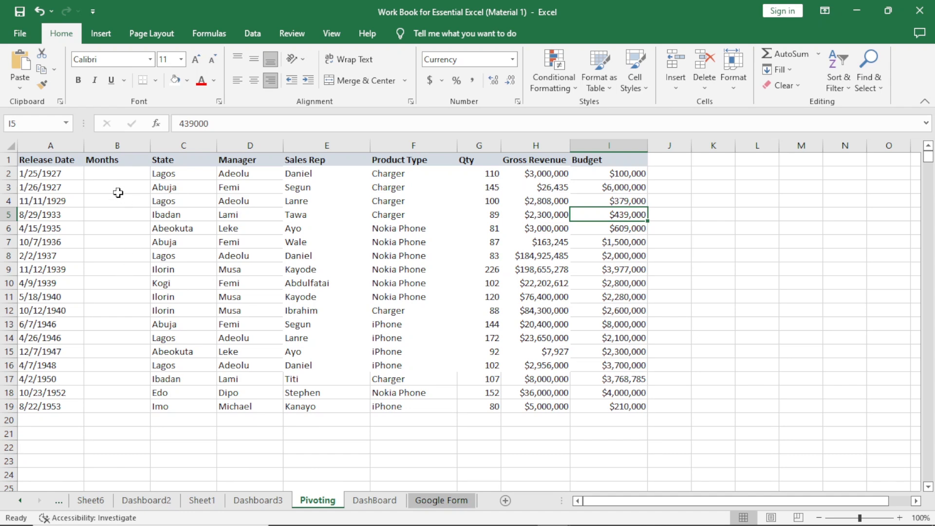
Copy the release dates in A2:A19 into the Months column starting at B2
click(63, 172)
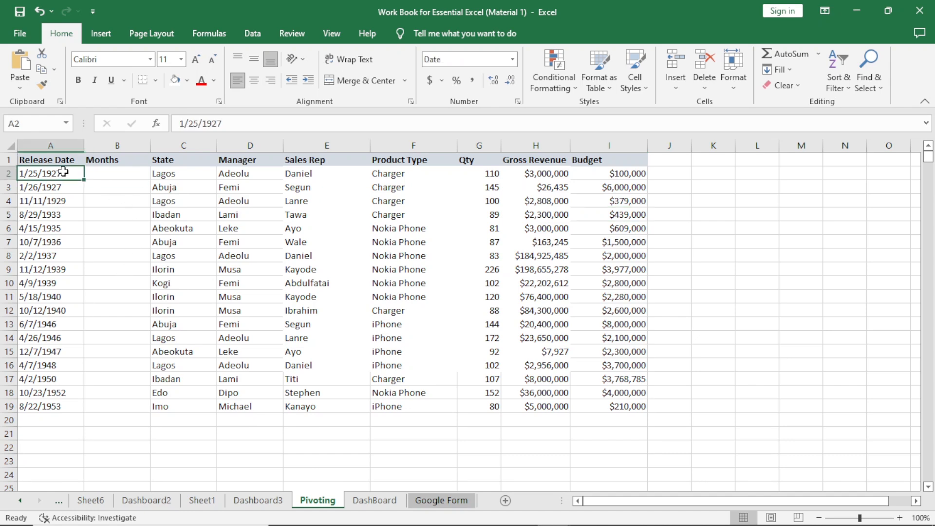
key(ctrl+shift+Down)
key(ctrl+c)
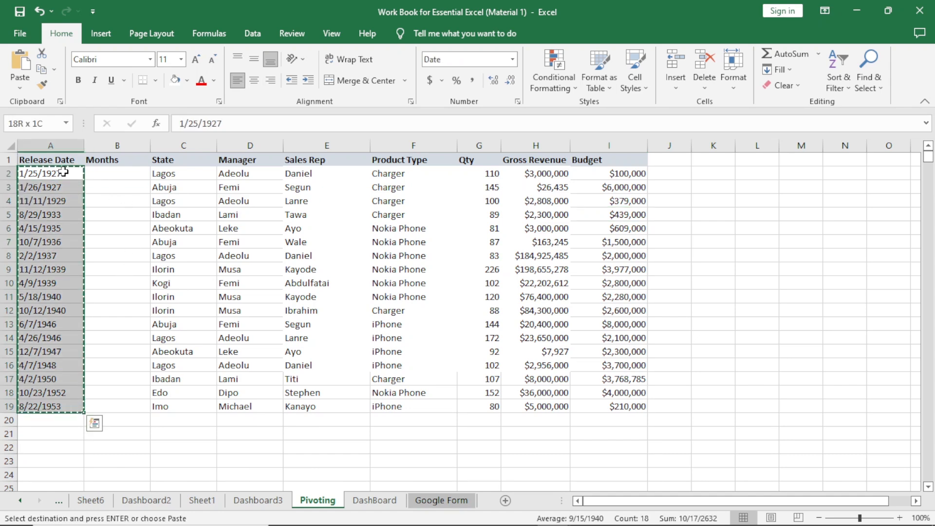
click(126, 169)
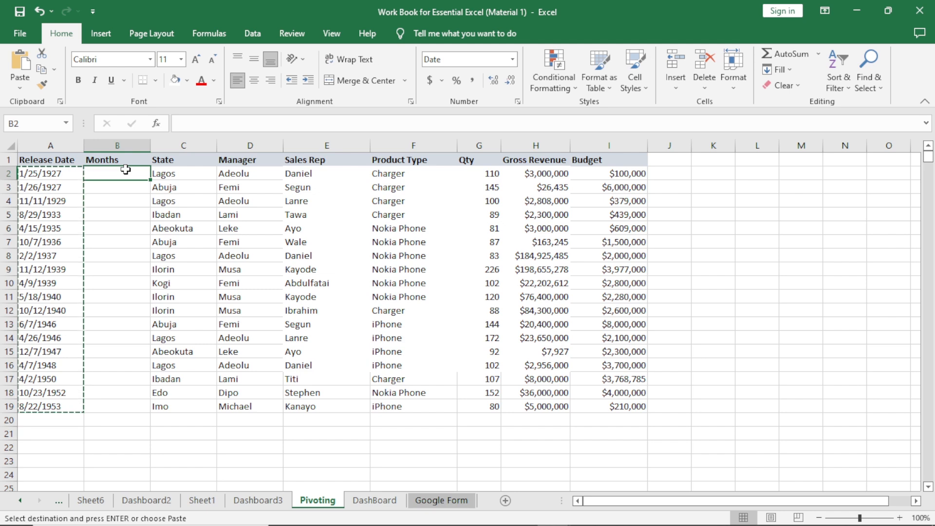
key(ctrl+v)
key(ctrl)
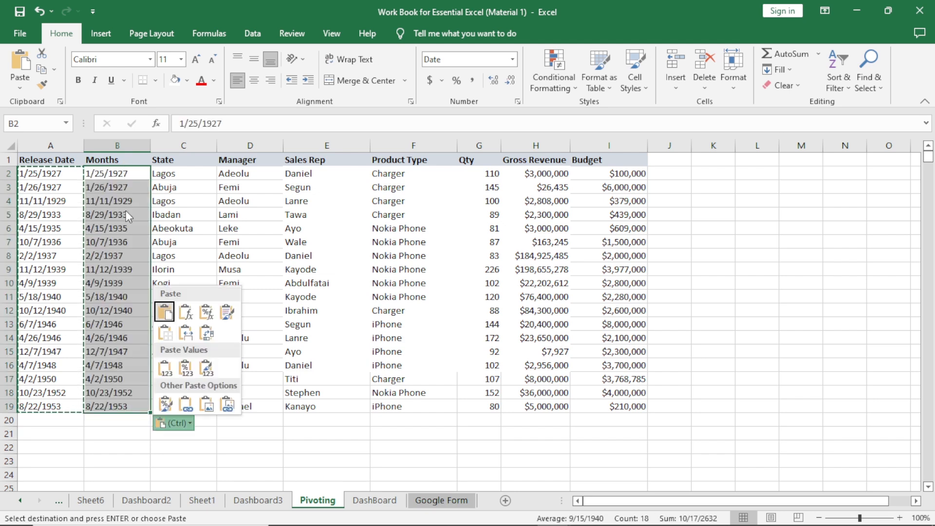
key(Escape)
right_click(112, 180)
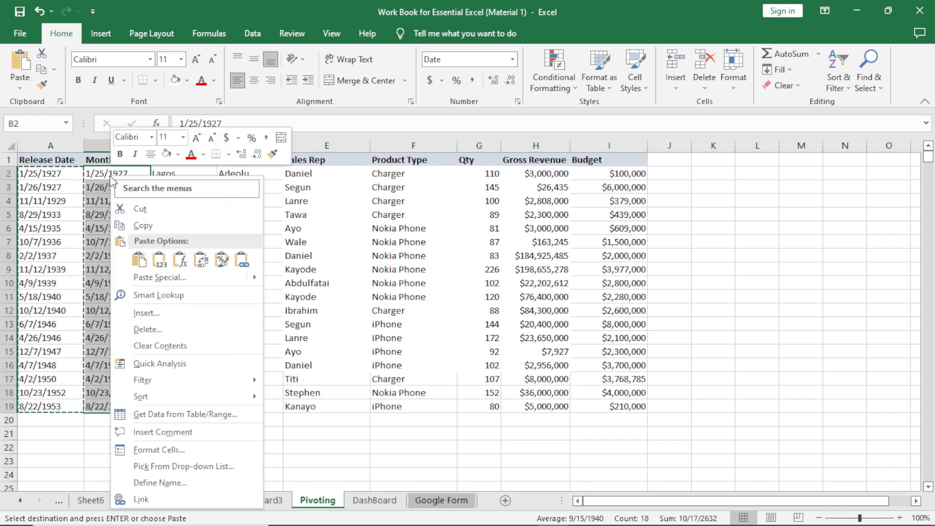
click(158, 262)
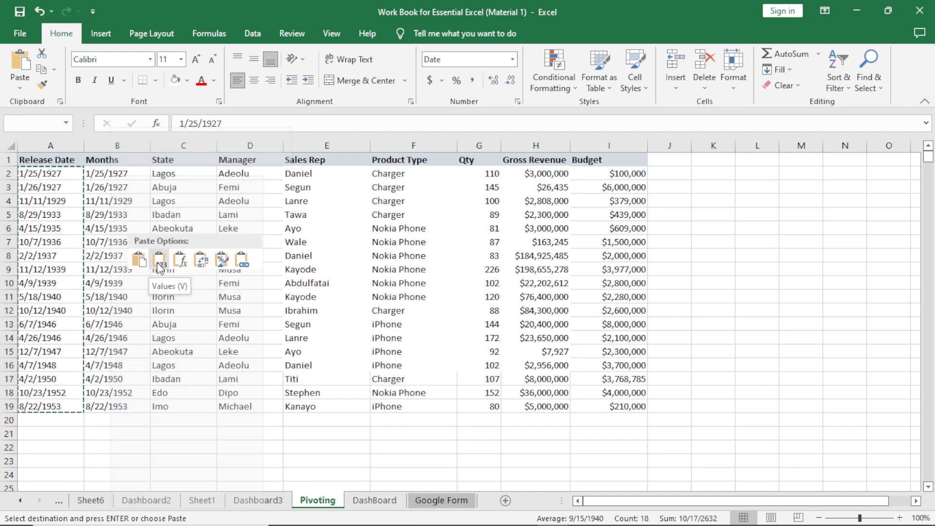
Format the dates in B2:B19 with the custom number format "mmmm" to show full month names
right_click(112, 178)
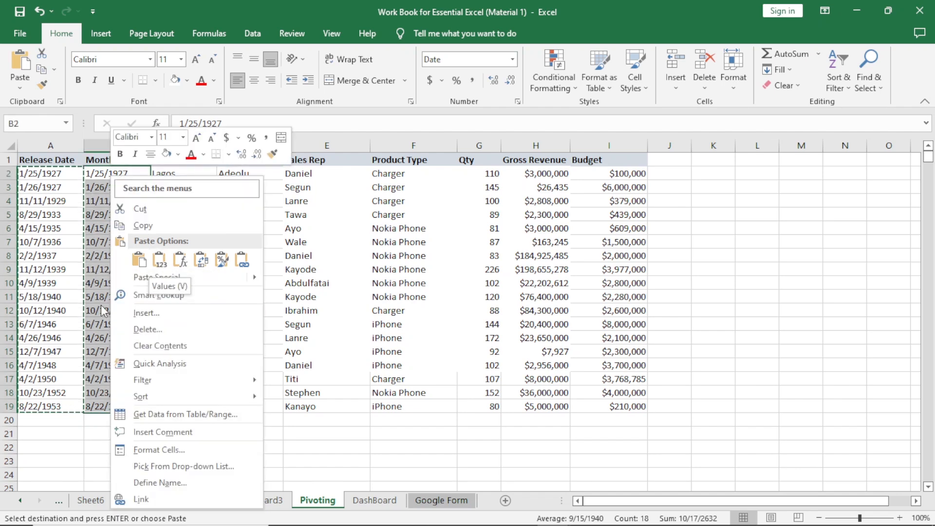
click(151, 451)
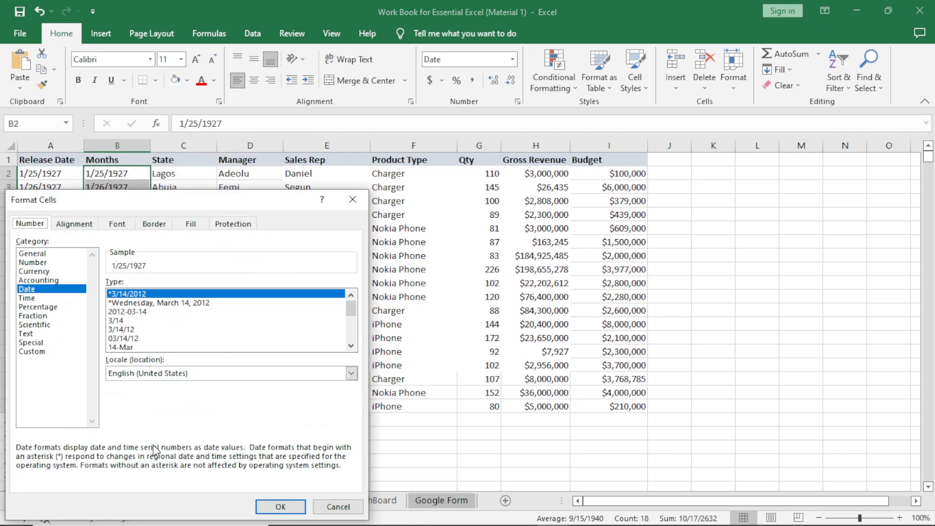
click(39, 352)
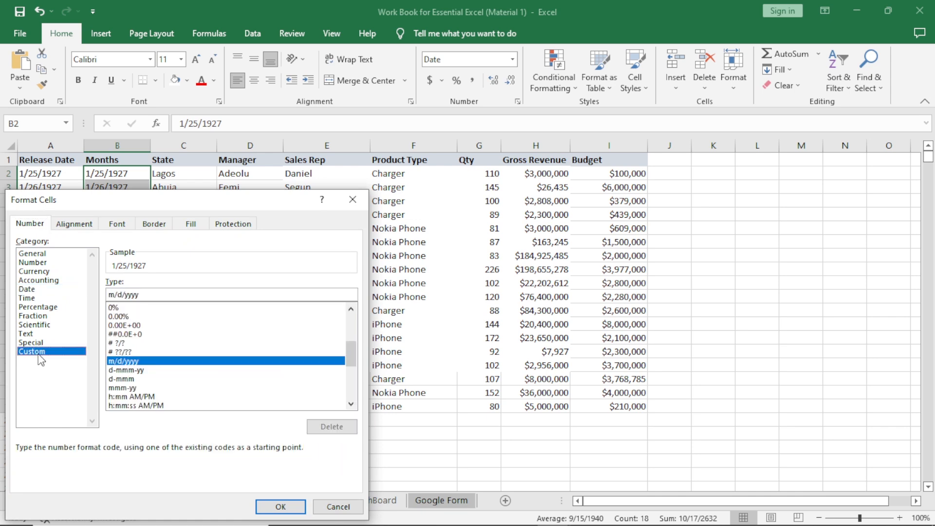
double_click(155, 296)
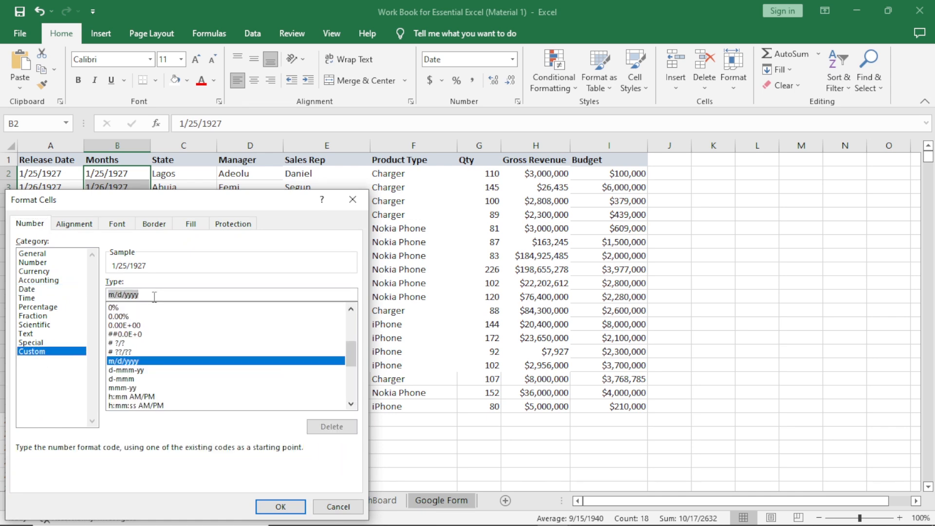
text(mm)
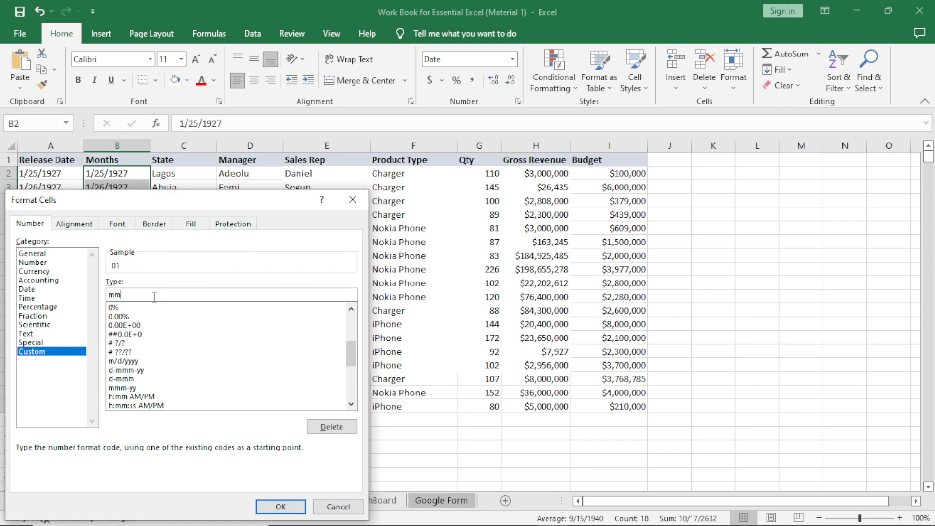
text(mm)
click(283, 506)
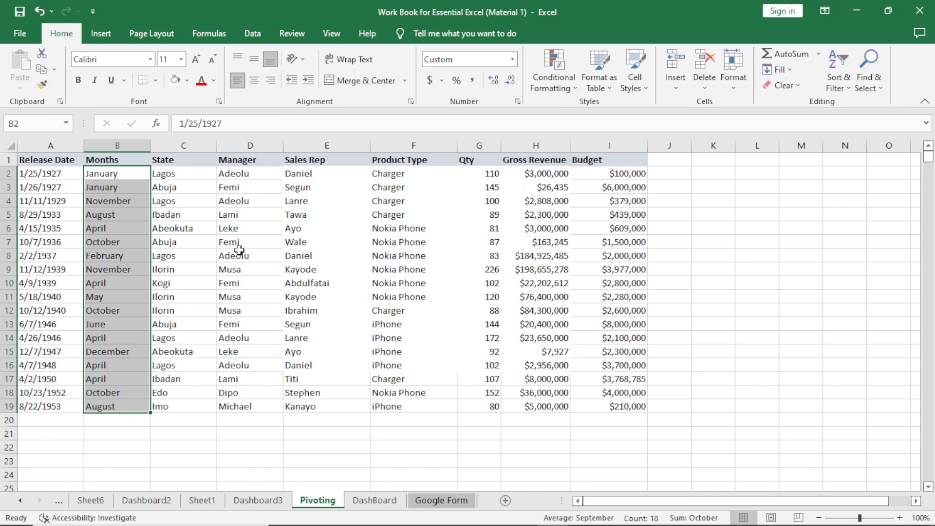
click(260, 252)
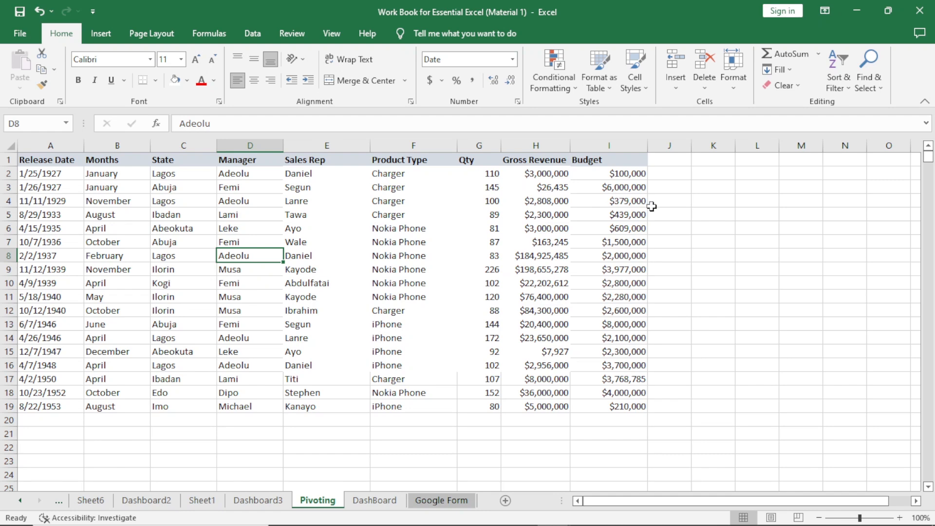
Enter the number 1 in cell L5, beside the data table
click(775, 271)
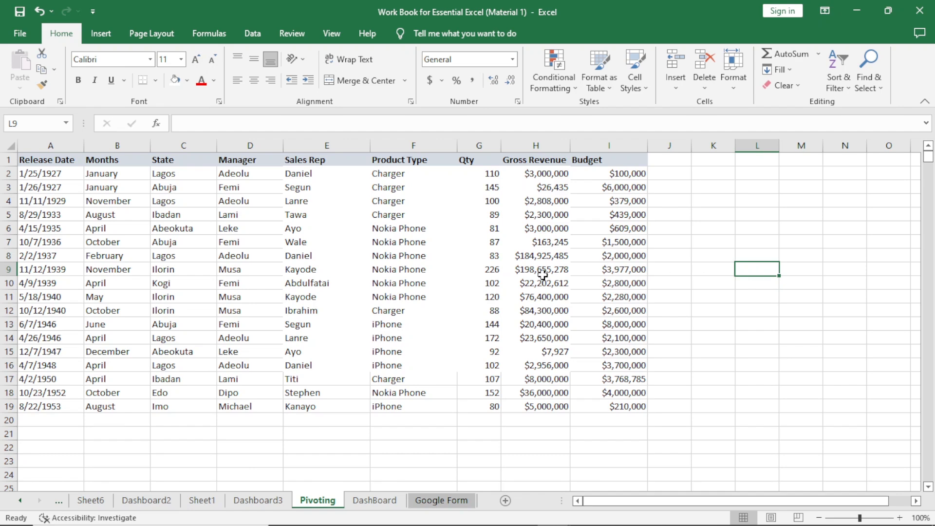
click(739, 220)
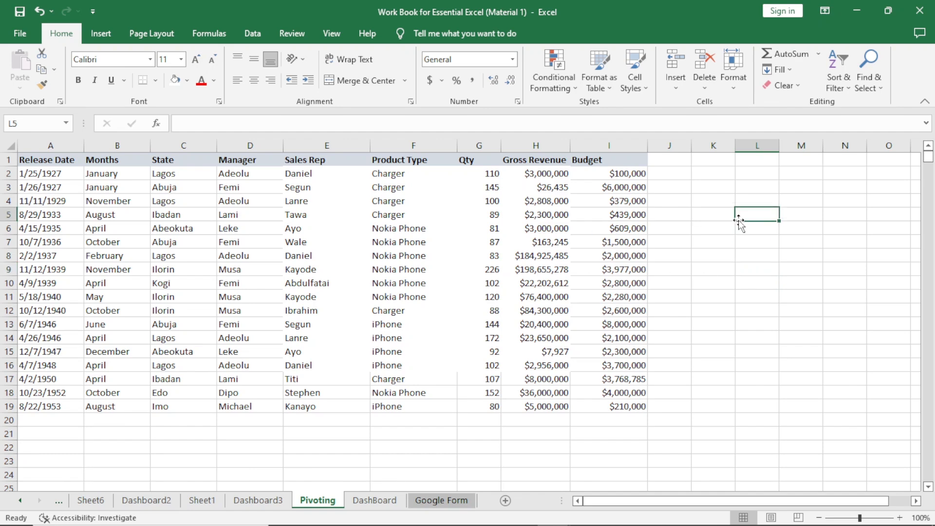
text(1)
key(Return)
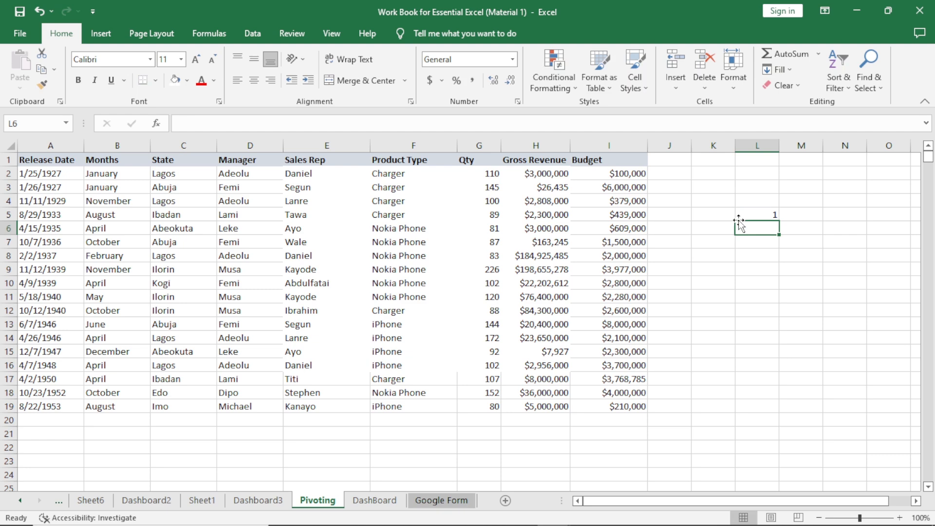
Widen column M and enter the label "Total State" in M5
key(Up)
key(Right)
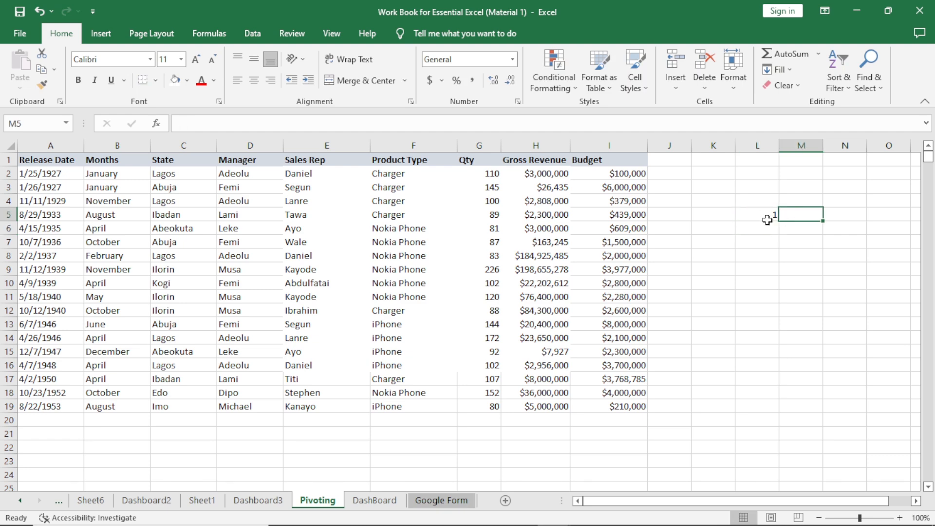
drag(823, 145, 880, 144)
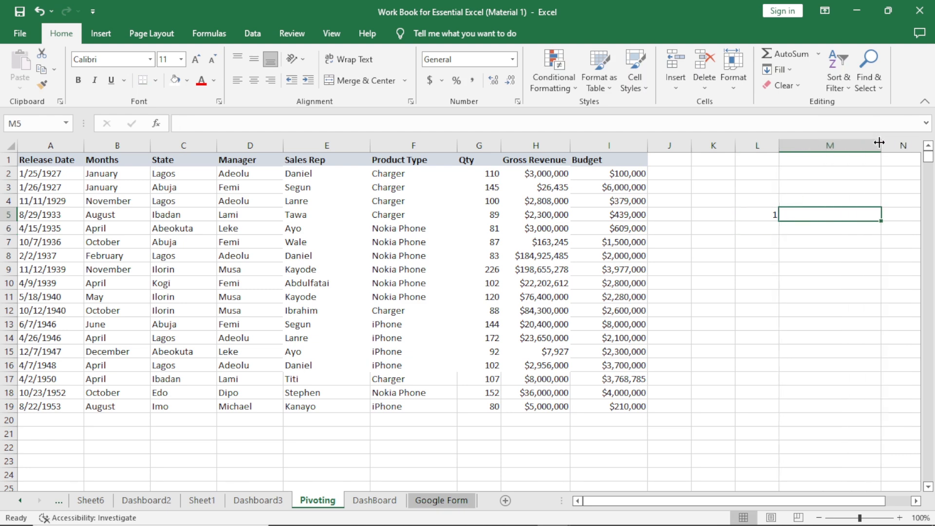
text(T)
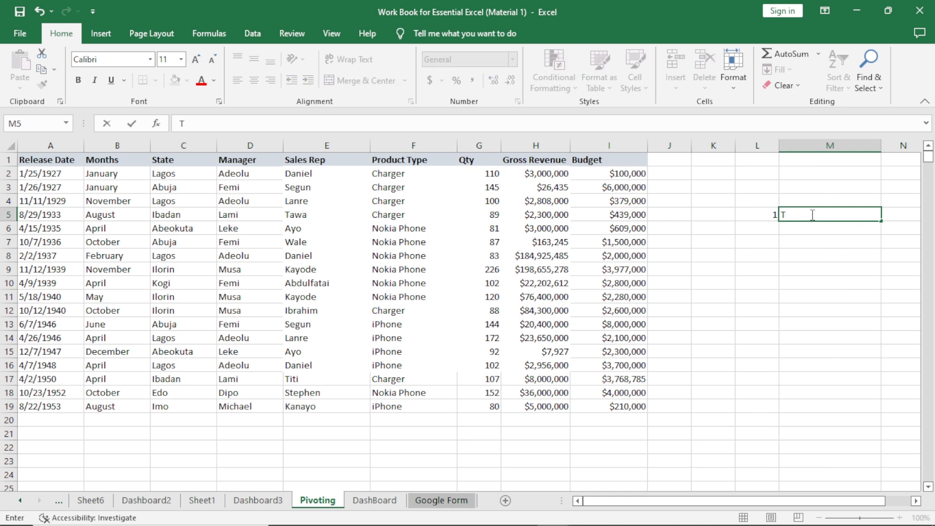
text(otal State)
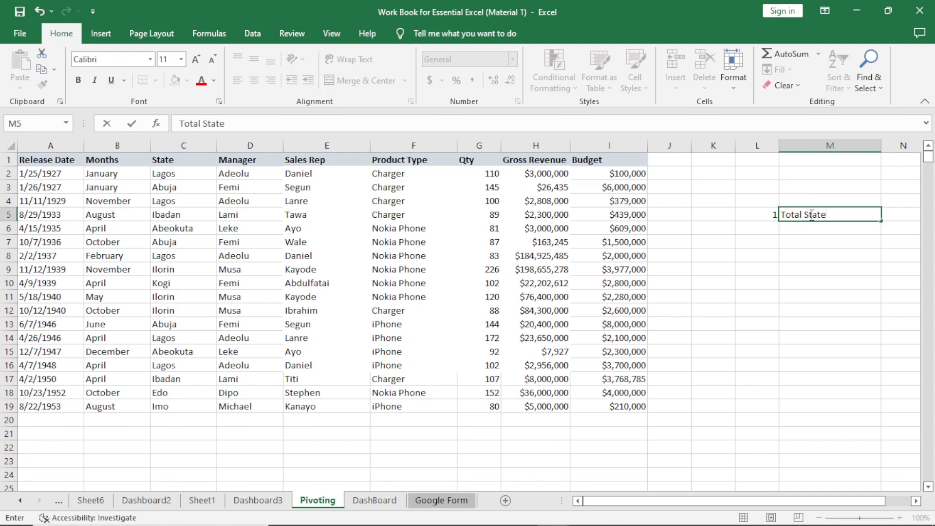
key(Return)
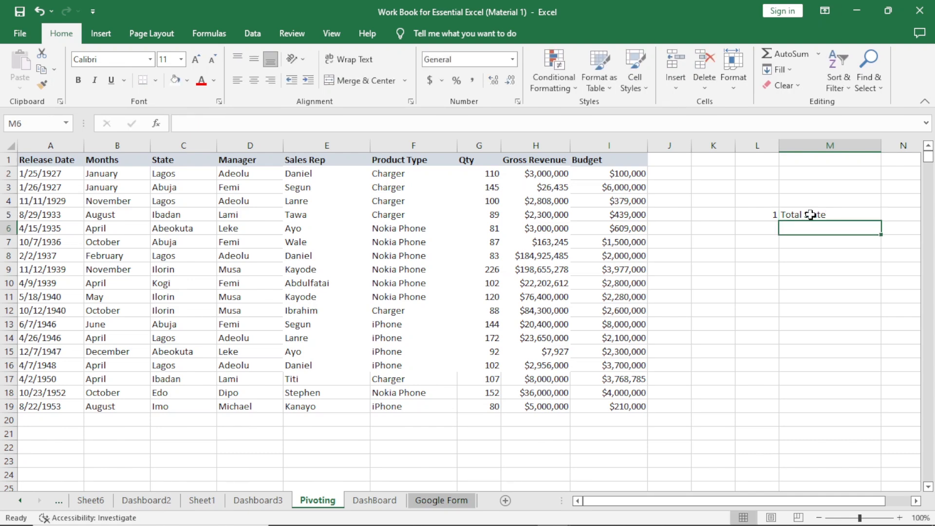
Enter the labels "Total Manager" in M6 and "Total SalesRep" in M7
text(Tot)
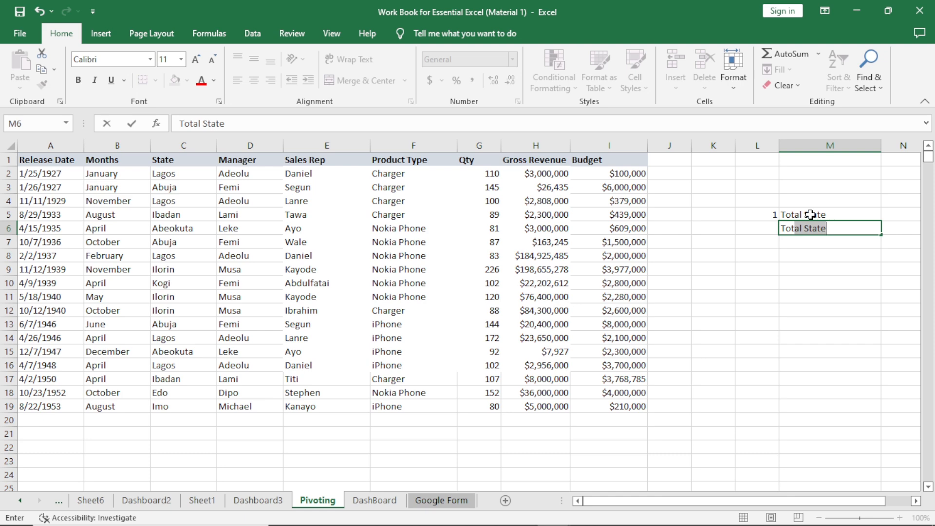
text(al Manager)
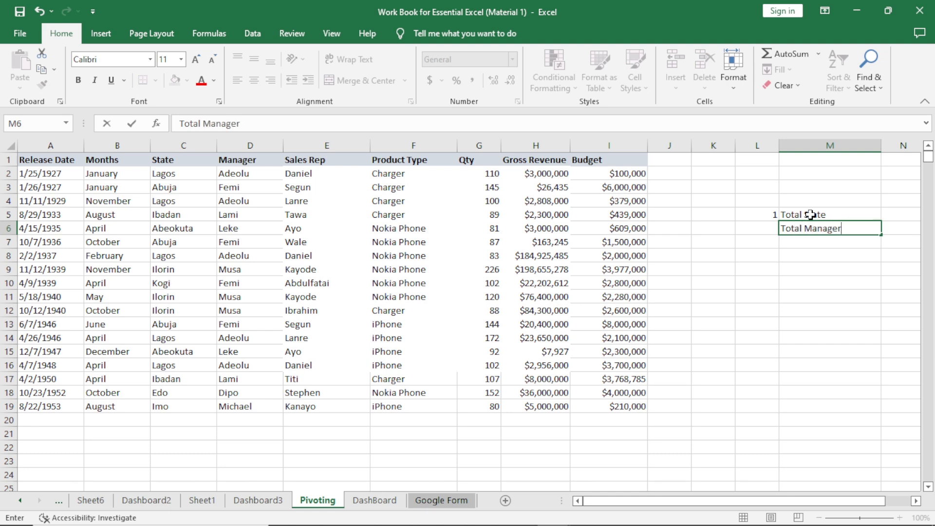
key(Return)
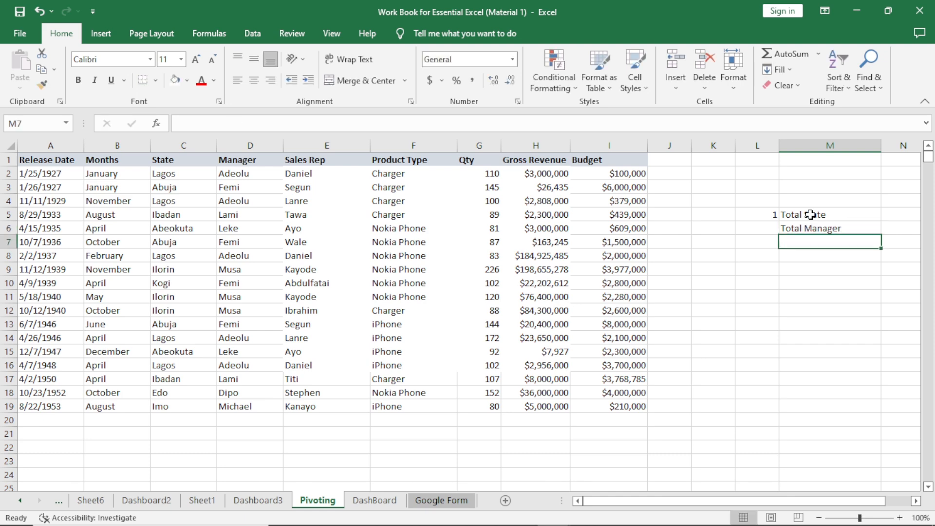
text(Total )
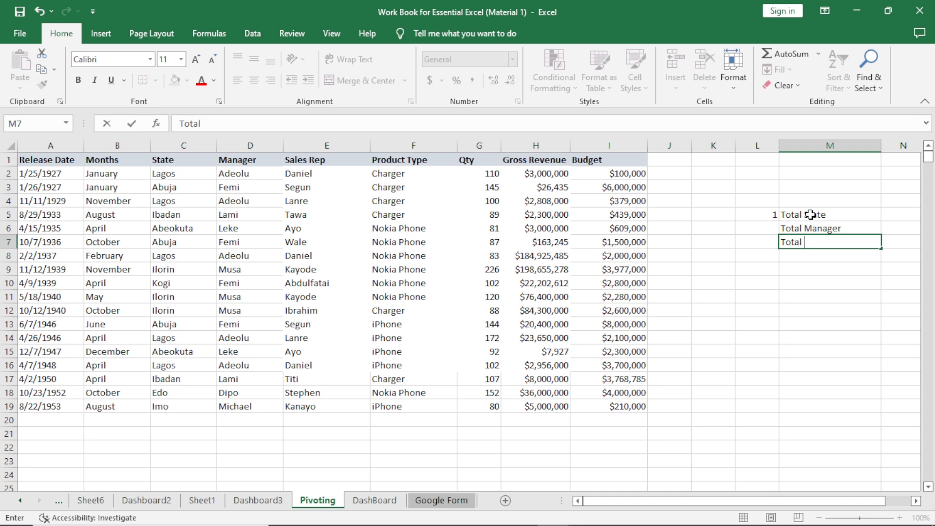
text(SalesRep)
key(Return)
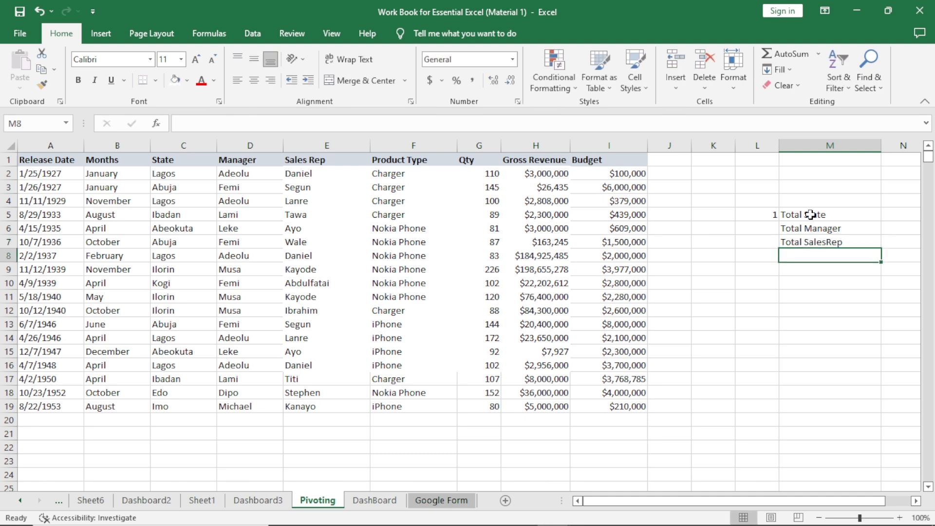
Enter the label "Total Product Type" in M8, below "Total SalesRep"
text(T)
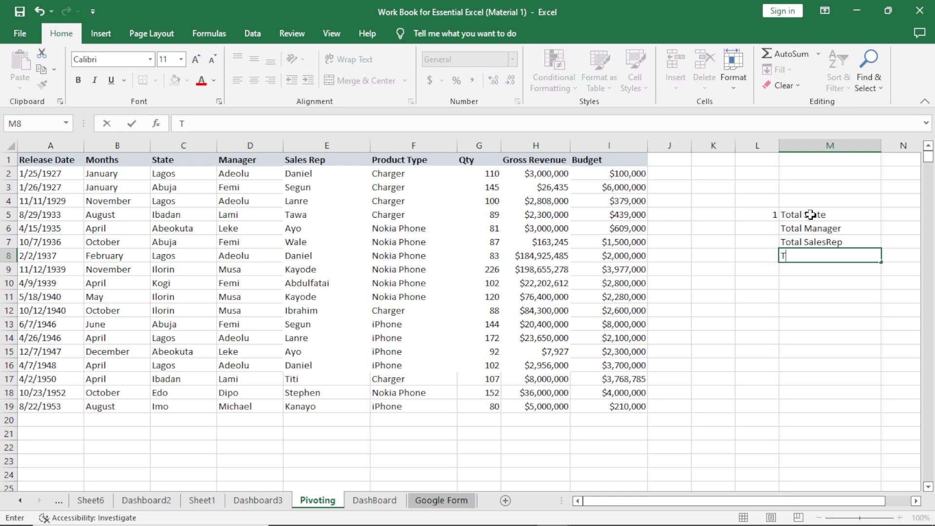
text(otal Product Ype)
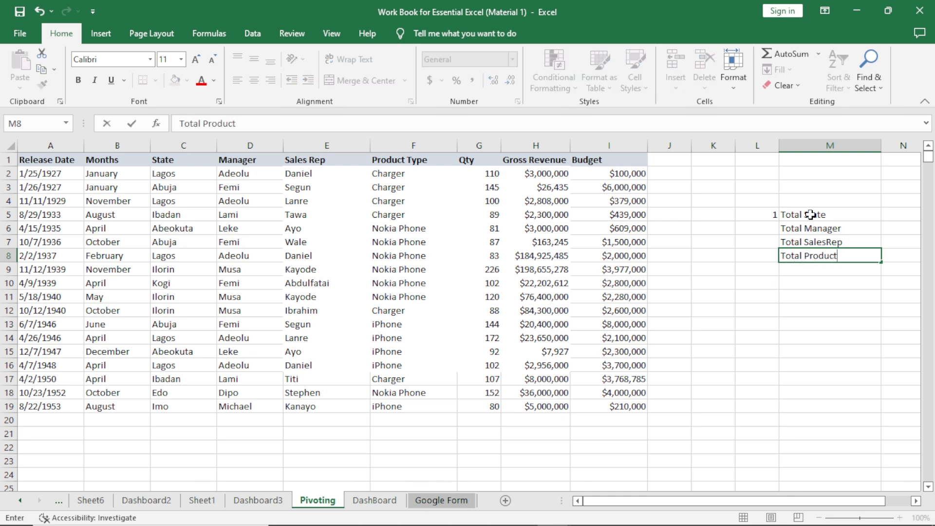
key(BackSpace)
key(BackSpace)
key(BackSpace)
text(Type)
key(Return)
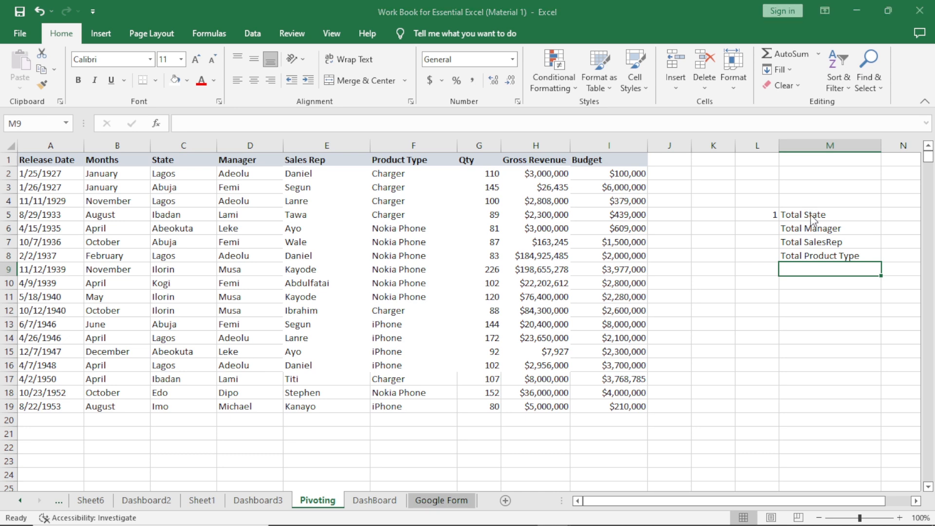
key(ctrl+t)
key(Escape)
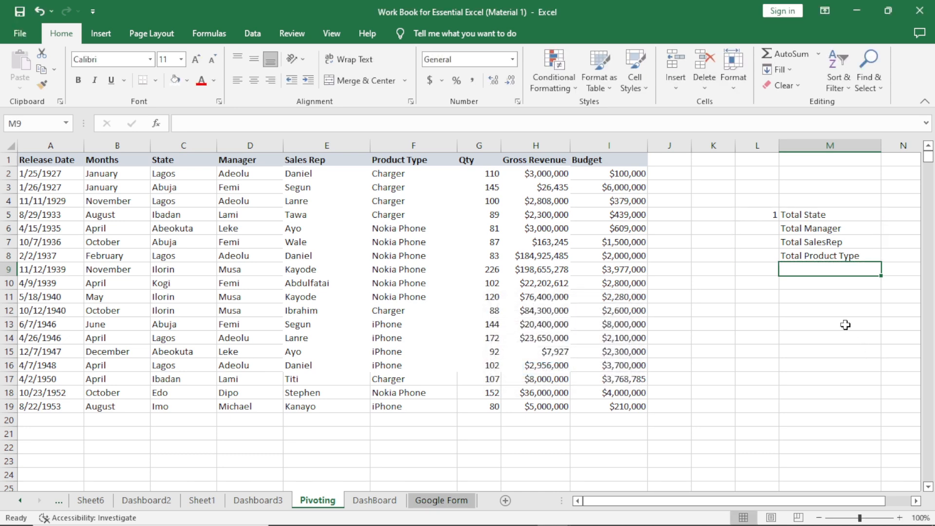
Enter the labels "Total Qty" in M9 and "Total Gross Revenue" in M10
text(Tot)
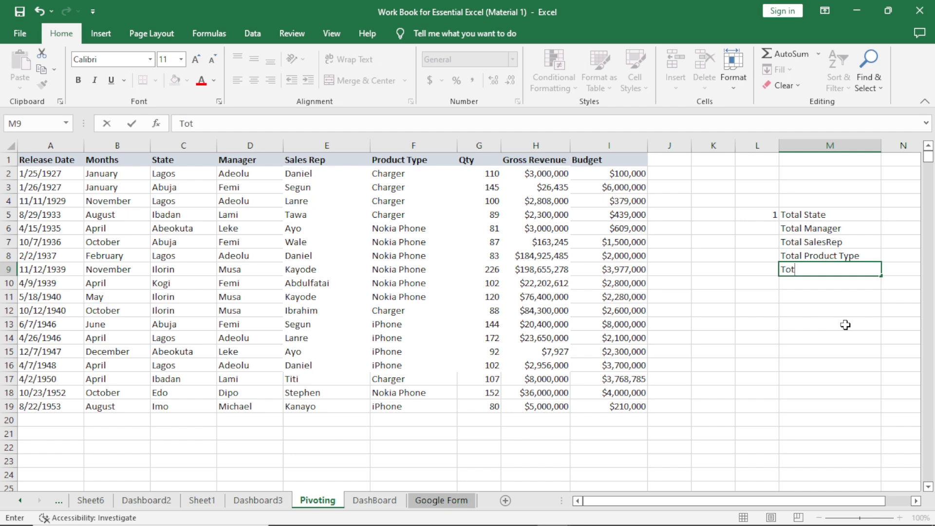
text(al Qty)
key(Return)
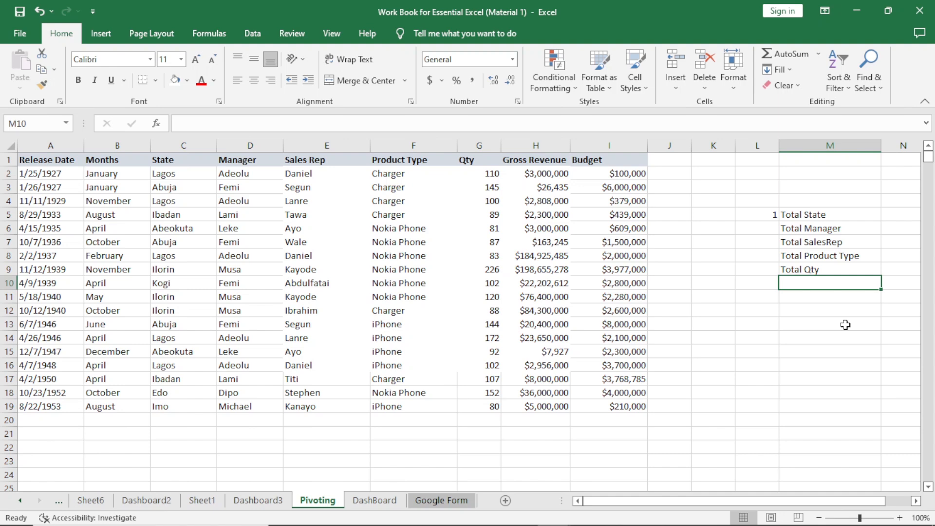
text(Tota)
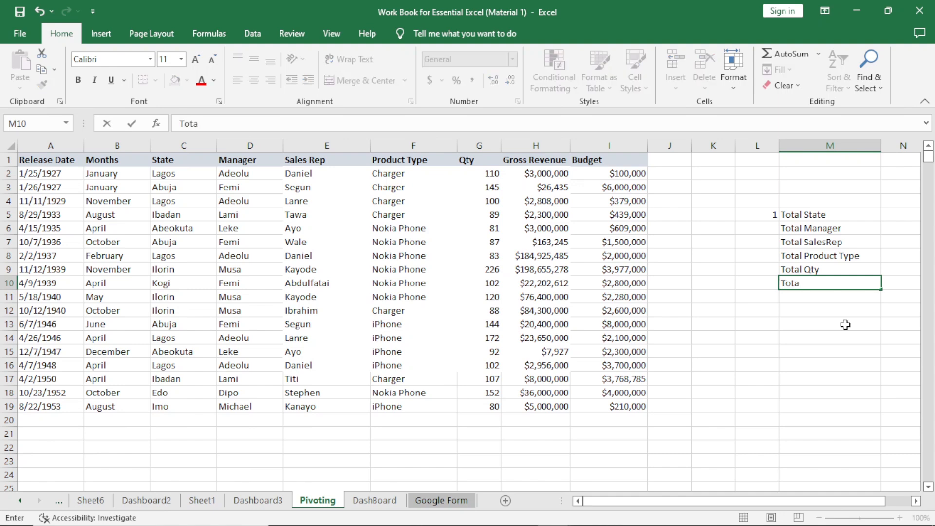
text(l Gross Reve)
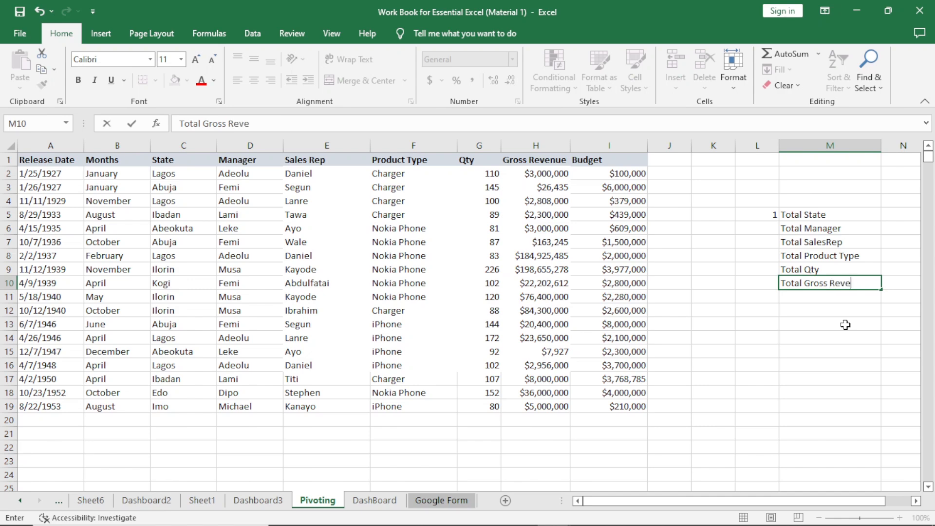
text(nue)
key(Return)
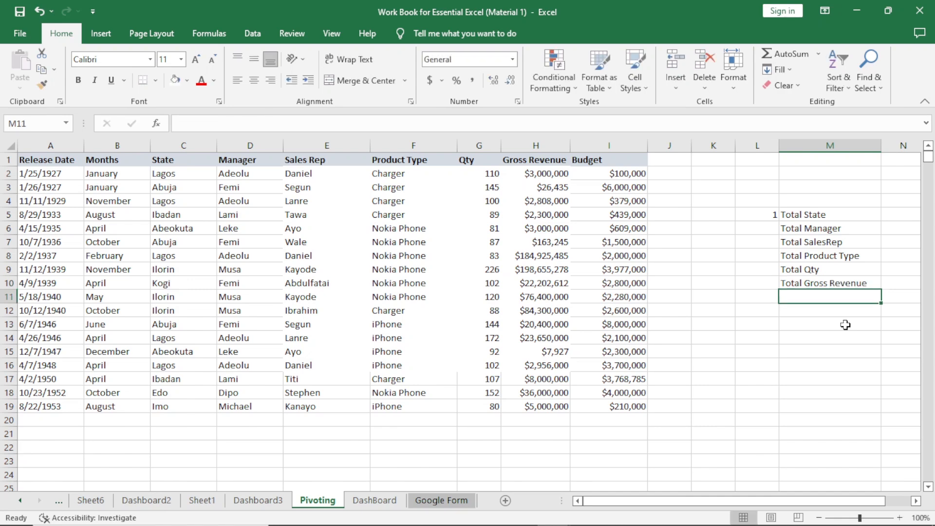
Enter the labels "Total Budget" in M11 and "Total Order" in M12
text(Total)
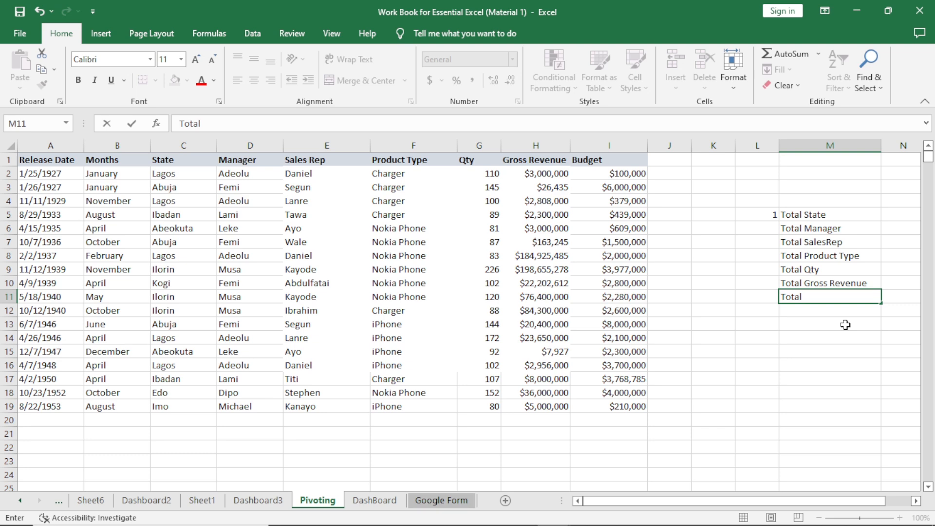
text( Budget)
key(Return)
text(T)
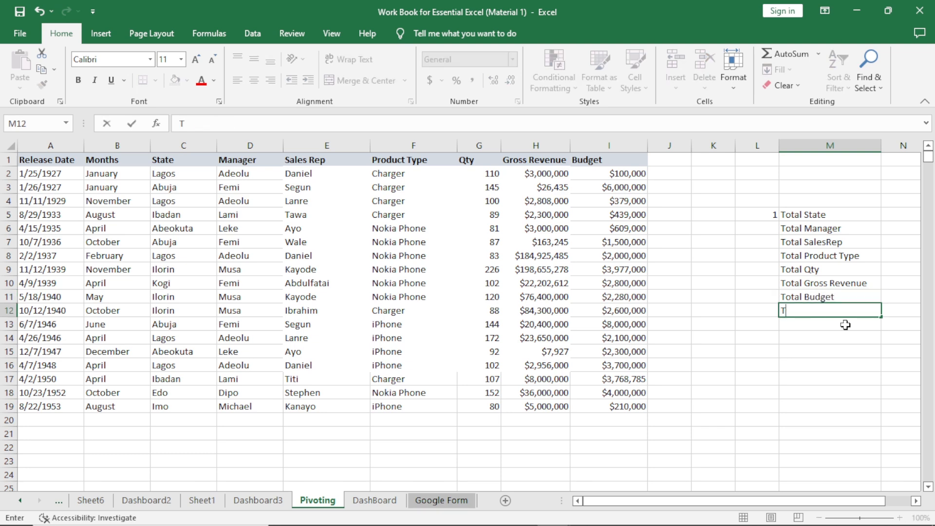
text(otal Order)
key(Return)
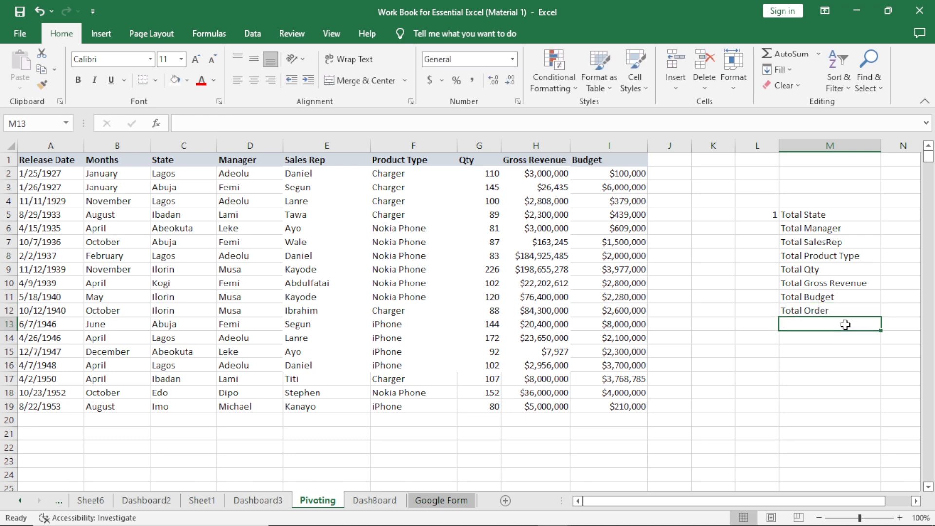
key(Down)
key(Down)
key(Down)
key(Up)
key(Up)
key(Up)
key(Up)
key(Up)
key(Up)
key(Up)
key(Up)
key(Up)
key(Up)
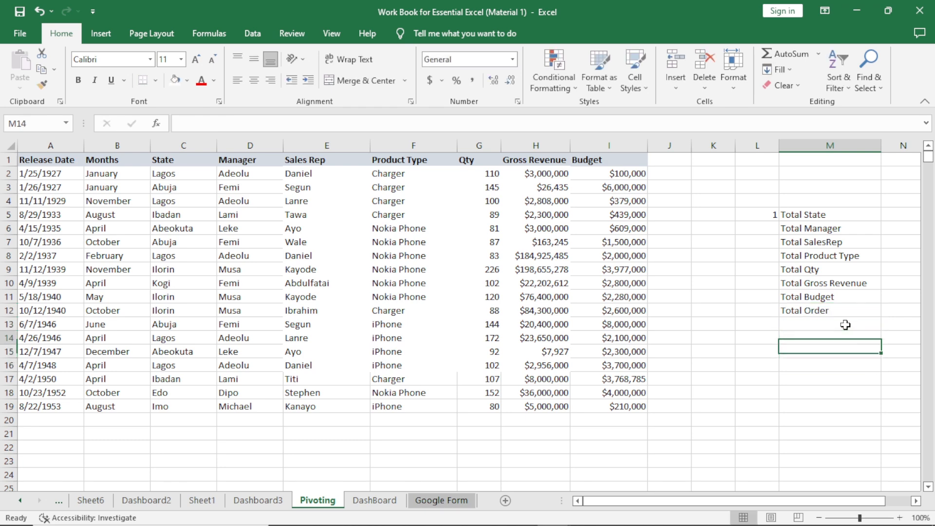
key(Up)
key(Up)
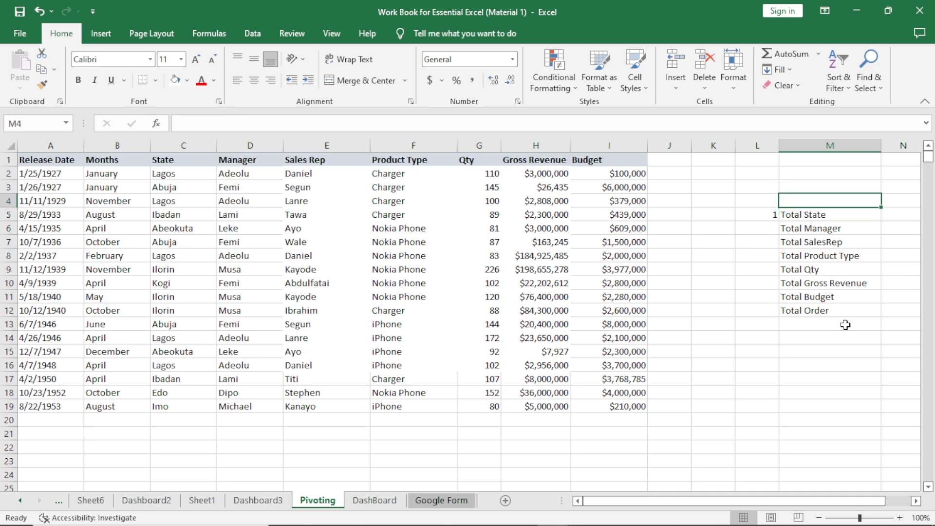
Number the labels 1 to 8 by filling a series from L5 down to L12
click(767, 219)
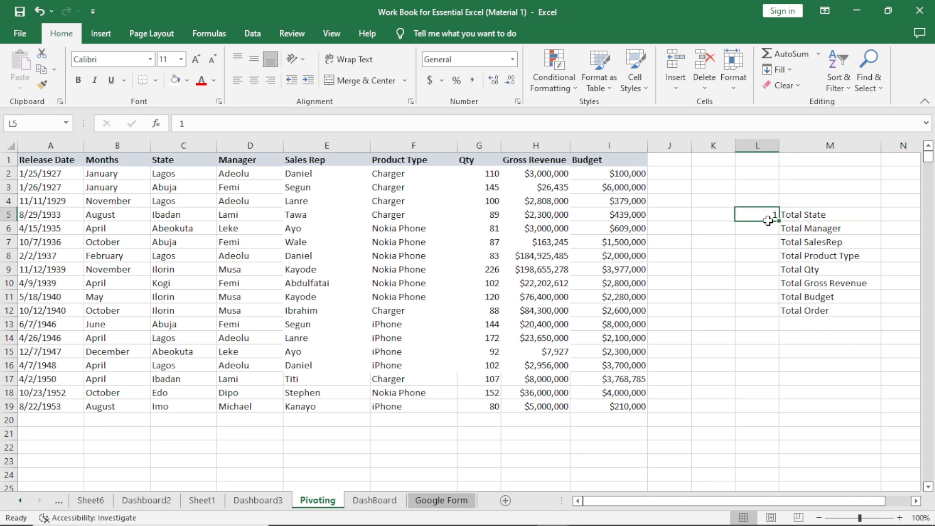
drag(768, 221, 777, 318)
click(764, 217)
click(859, 307)
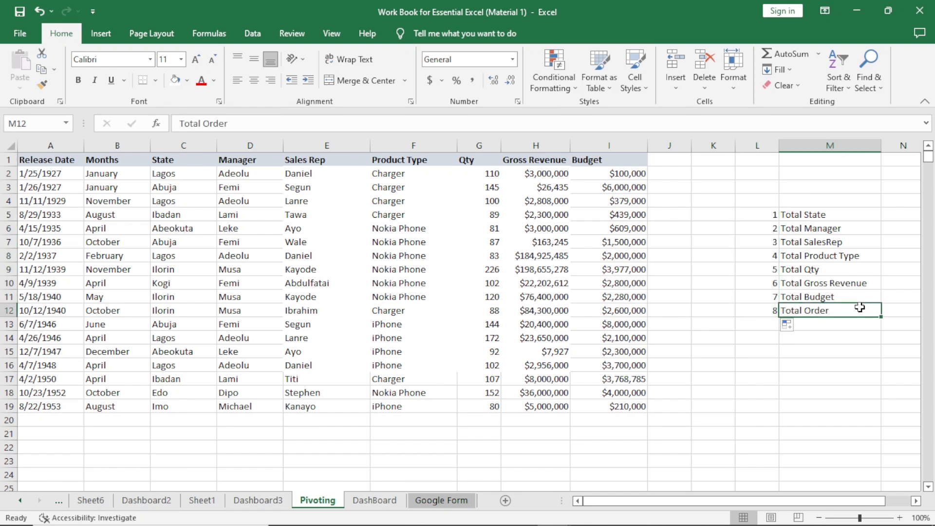
Enter the heading "Dashboards" in M4, above the numbered list of totals
click(806, 204)
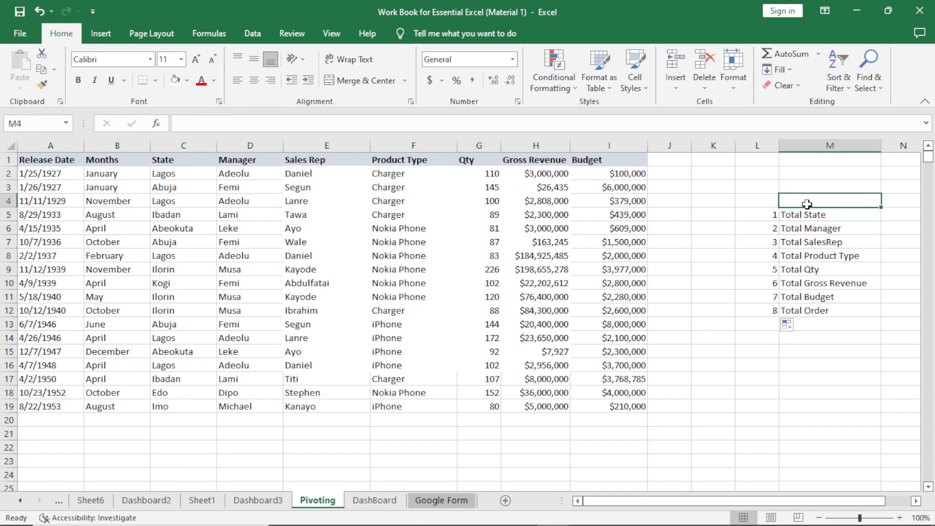
text(Dashboard)
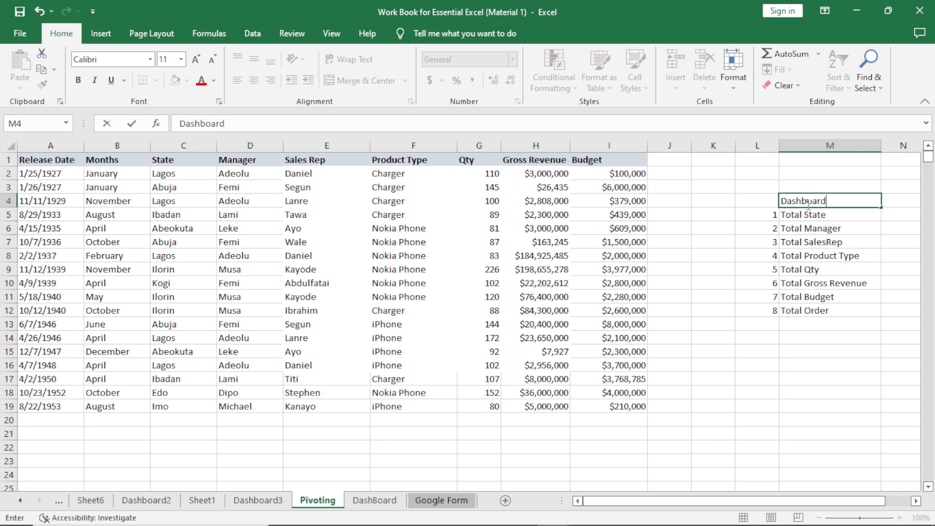
text(s)
key(Return)
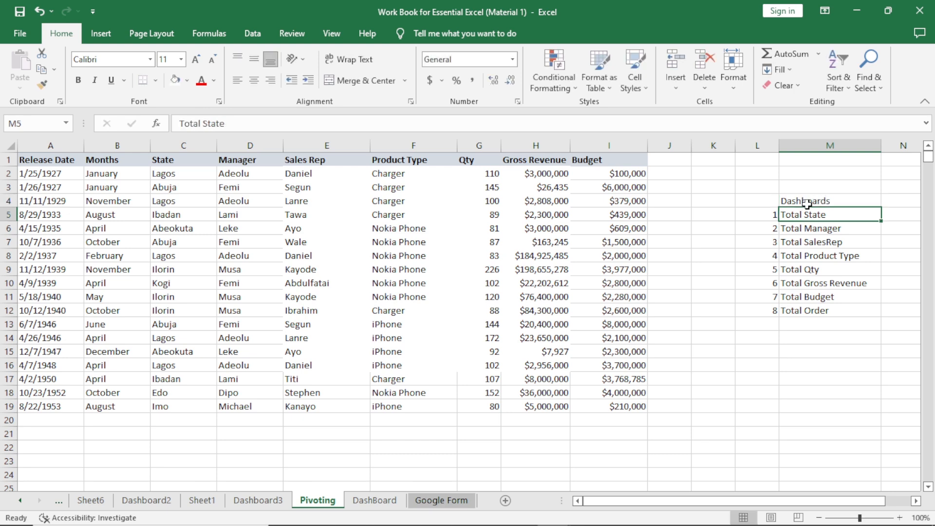
Enter the heading "Chart" in M14, below the list of totals
key(Down)
key(Down)
key(Down)
key(Down)
key(Down)
key(Down)
key(Down)
key(Down)
key(Down)
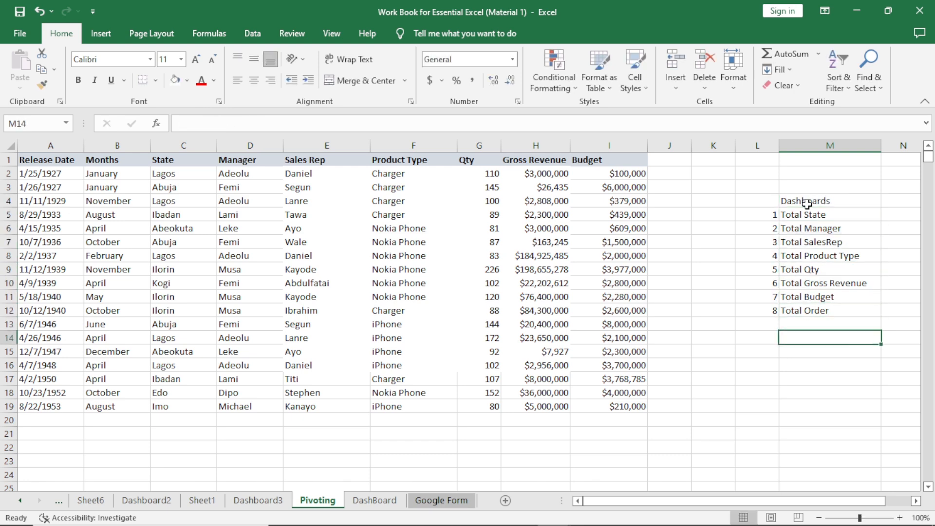
text(Chart)
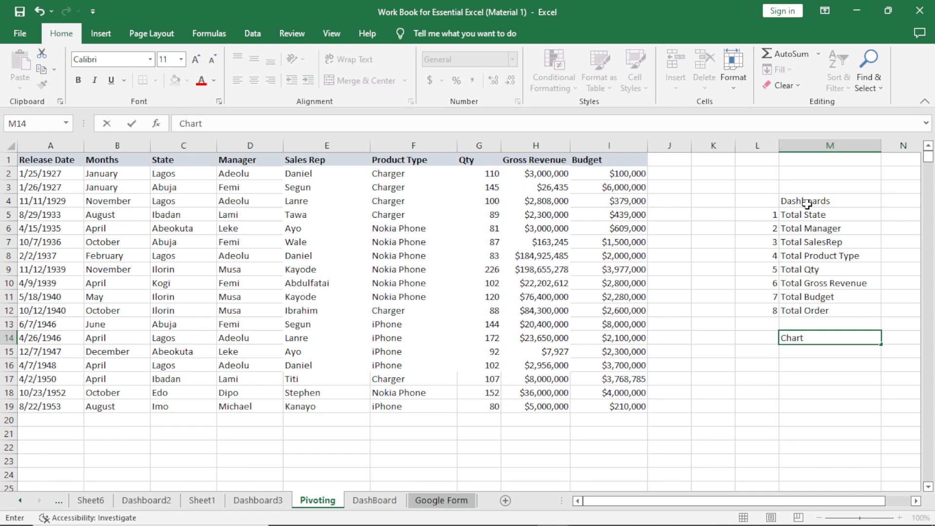
key(Return)
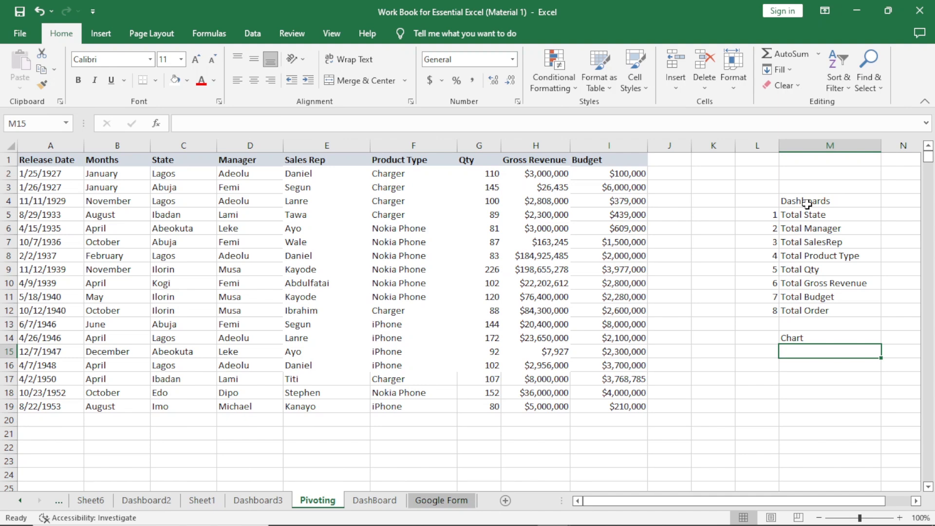
Enter "Product Type" in M15 under the Chart heading, with "Bar Chart" beside it in N15
text(Product)
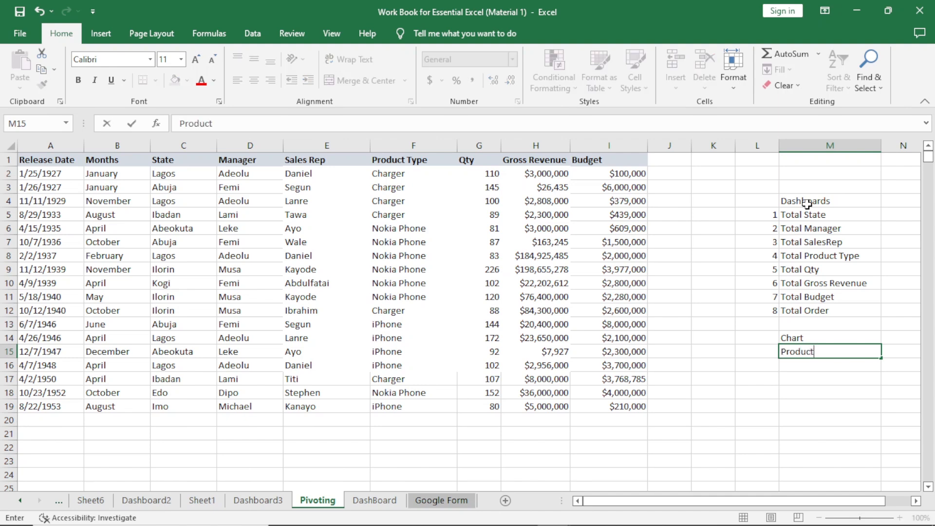
text( Typ)
key(BackSpace)
text(pe)
key(Tab)
text(Bar Chart)
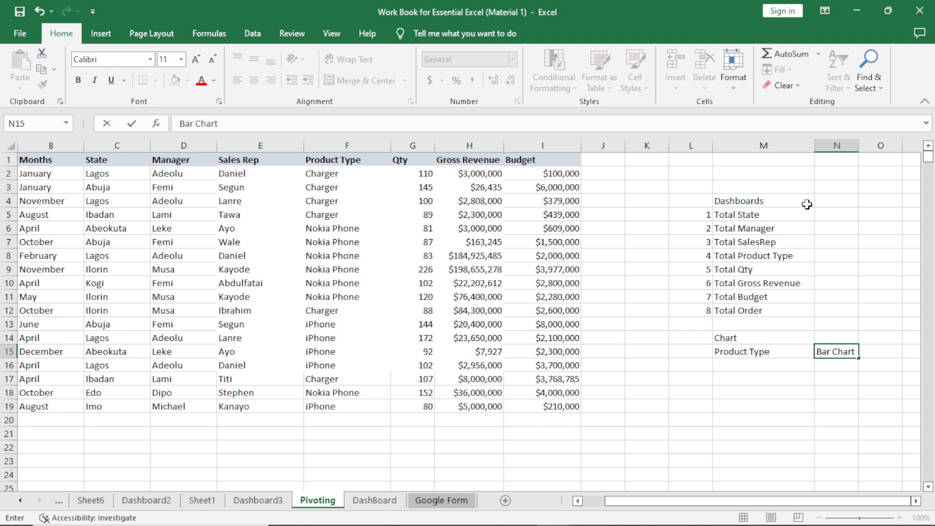
key(Return)
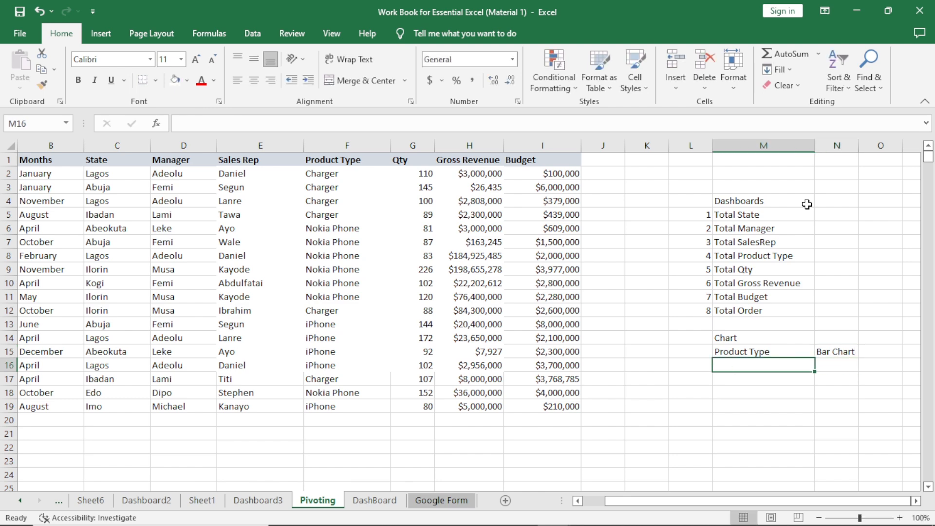
Enter "Sales Rep" in M16 with "Bar Chart" beside it in N16
text(Sales)
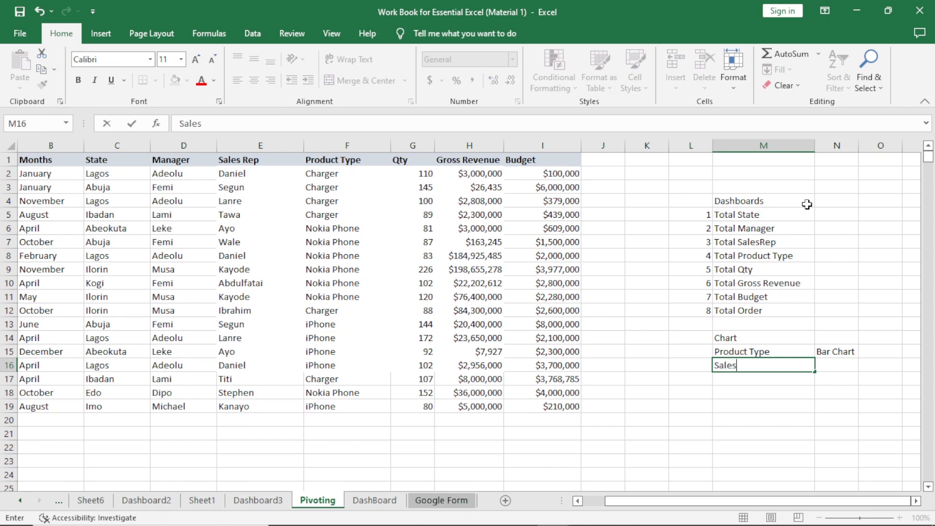
text( Rep)
key(Tab)
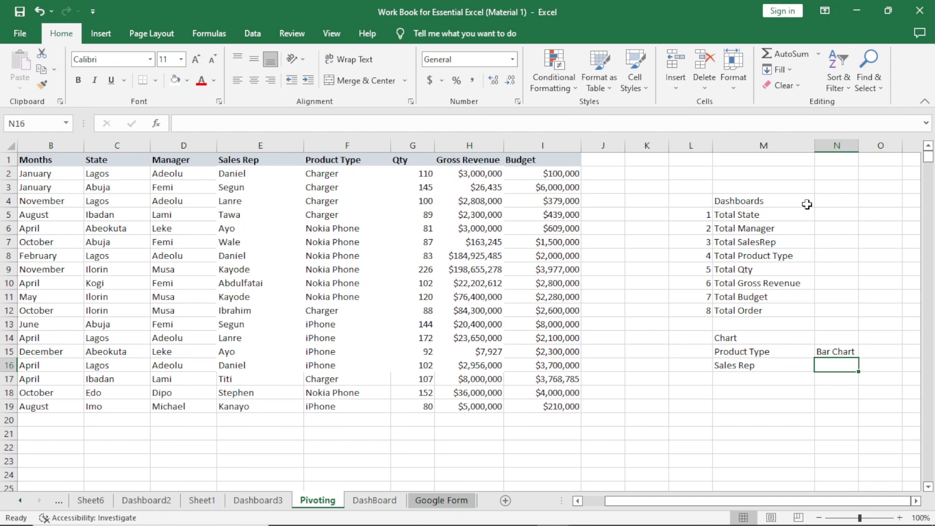
text(Bar Chart)
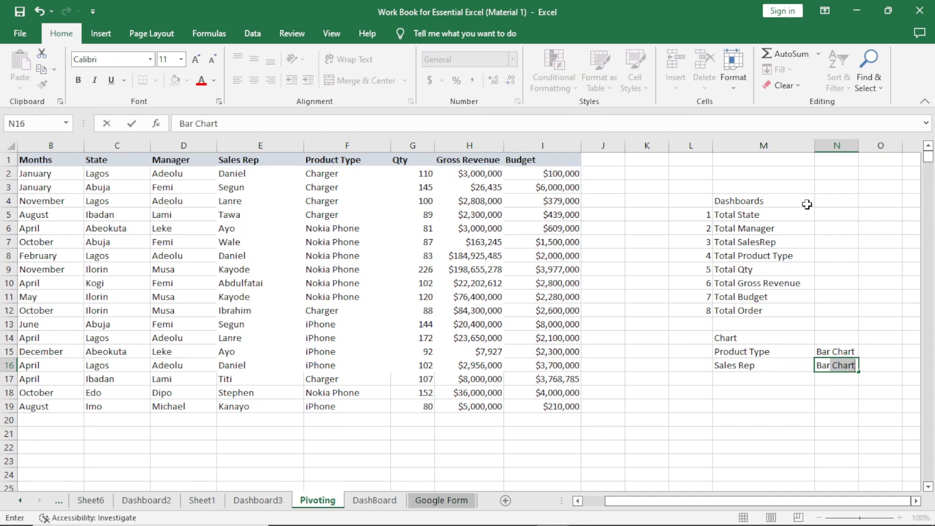
Enter "Date" in M17 as the third item in the Chart list
click(732, 383)
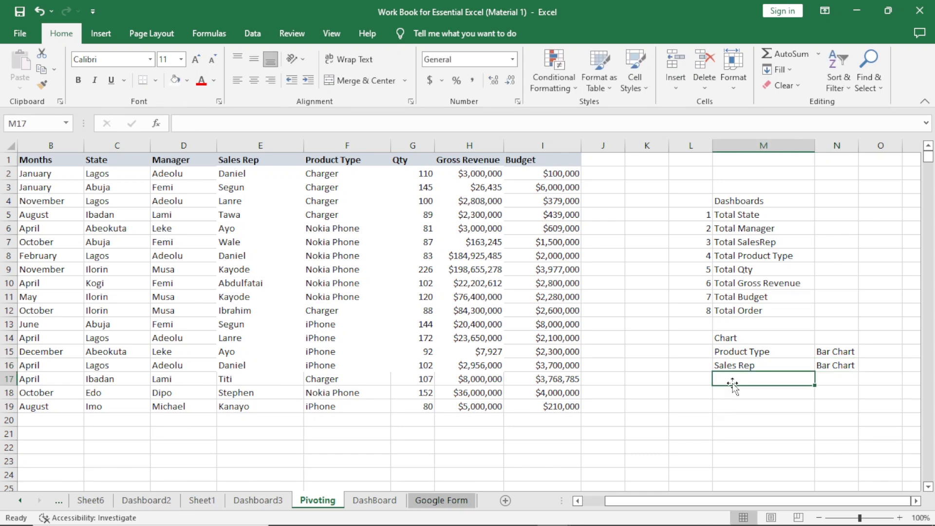
text(T)
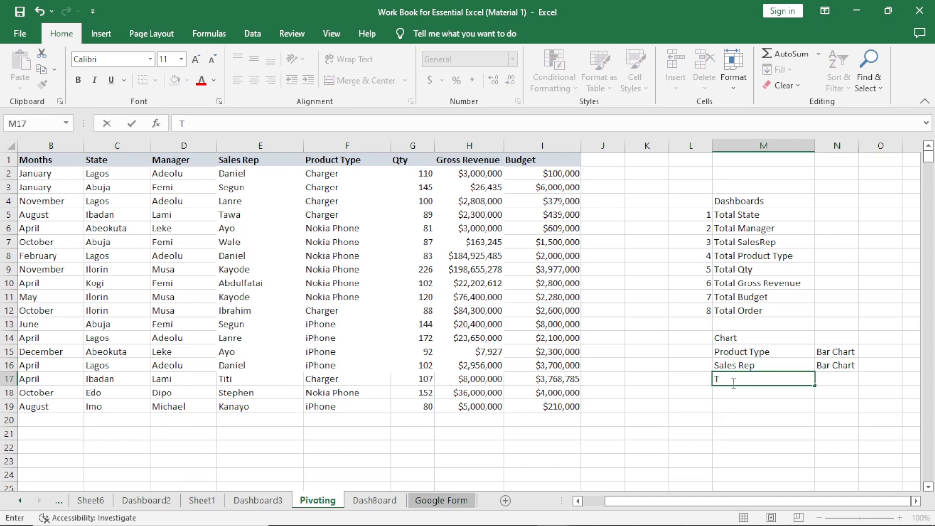
text(im)
key(BackSpace)
key(BackSpace)
key(BackSpace)
text(Date)
key(Tab)
Enter "Time Series Trend" in N17, beside the Date item
text(Tim)
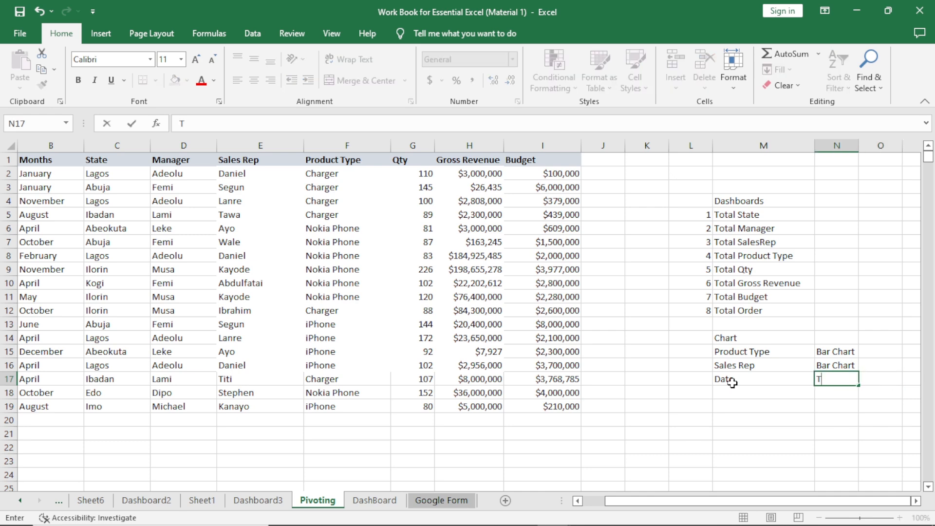
text(e Series Cha)
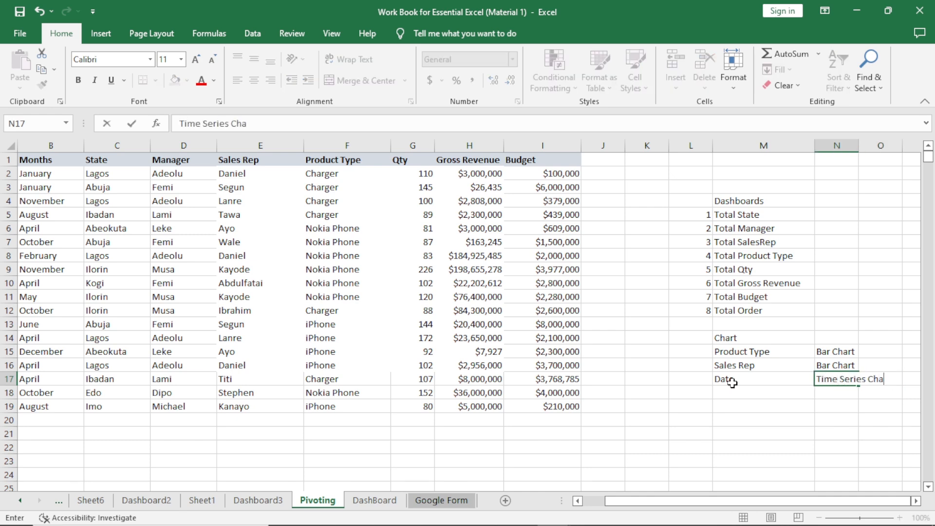
key(BackSpace)
key(BackSpace)
key(BackSpace)
text(Trend)
key(Return)
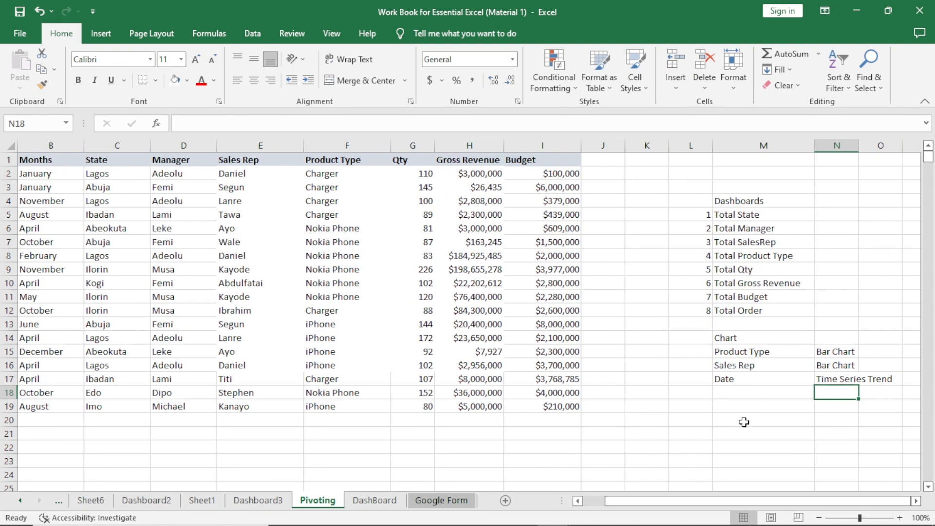
Enter the heading "Table" in M19 and list "State", "Managers" and "Sales Rep" below it in M20:M22
click(736, 408)
text(Table)
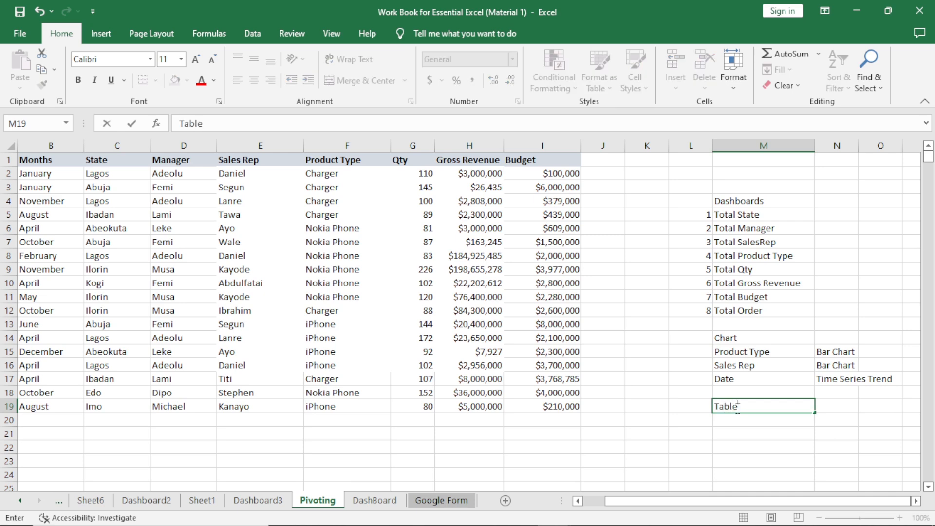
key(Return)
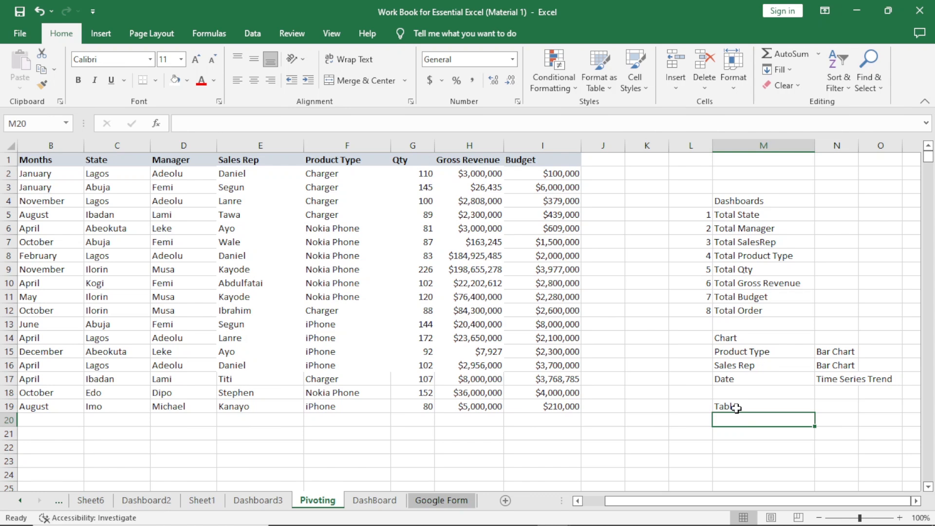
text(State)
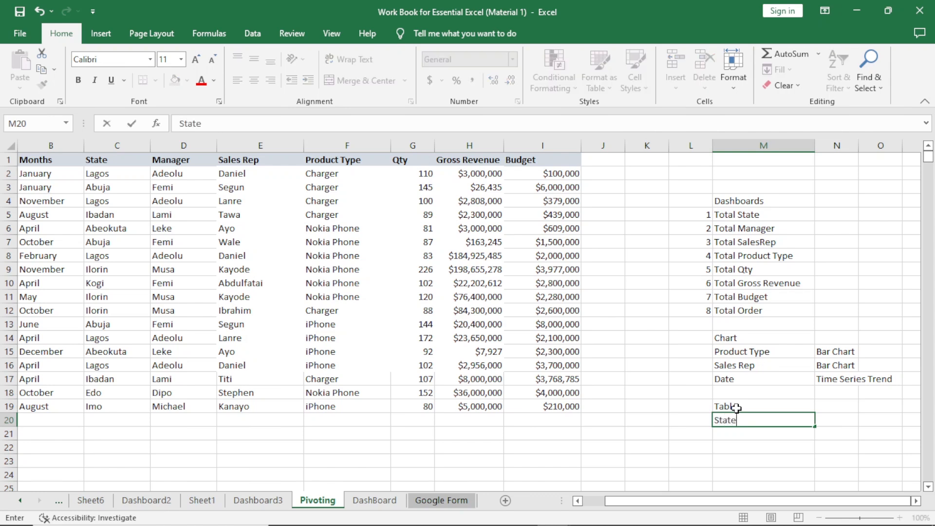
key(Return)
text(Managers)
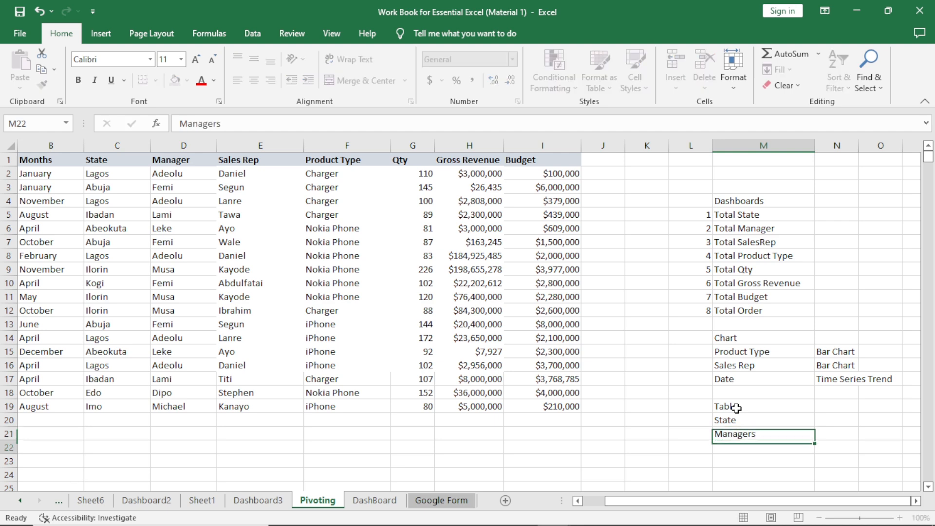
key(Return)
text(Sales)
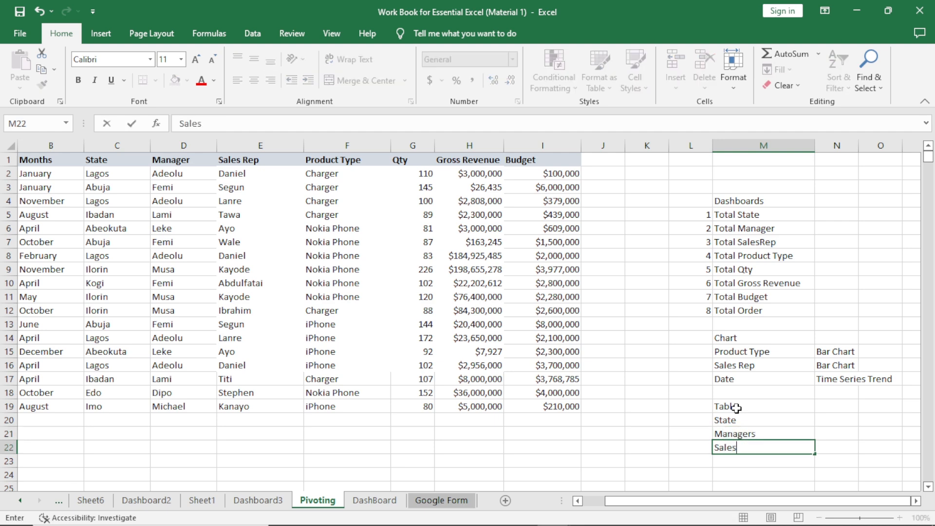
text( Rep)
key(Return)
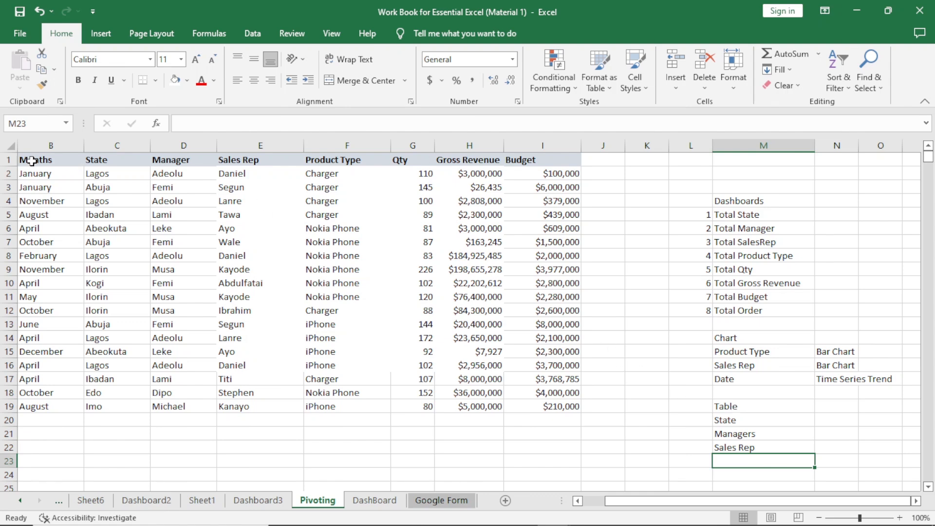
Add a new column heading "% Ach." in J1, next to Budget
drag(31, 161, 551, 412)
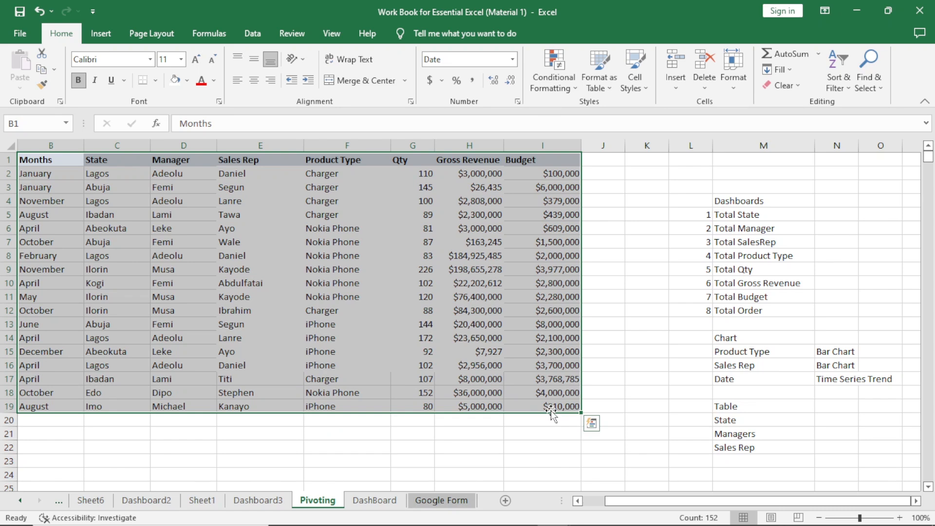
click(603, 160)
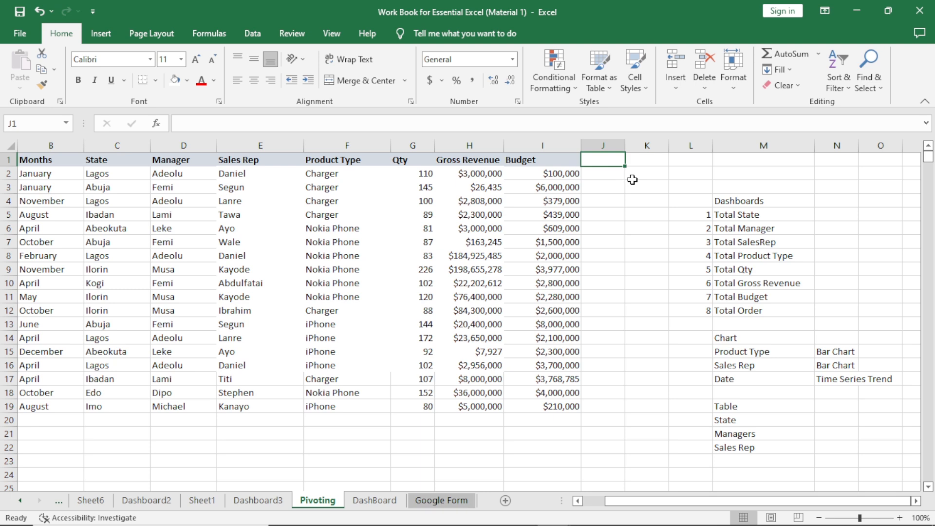
text(&)
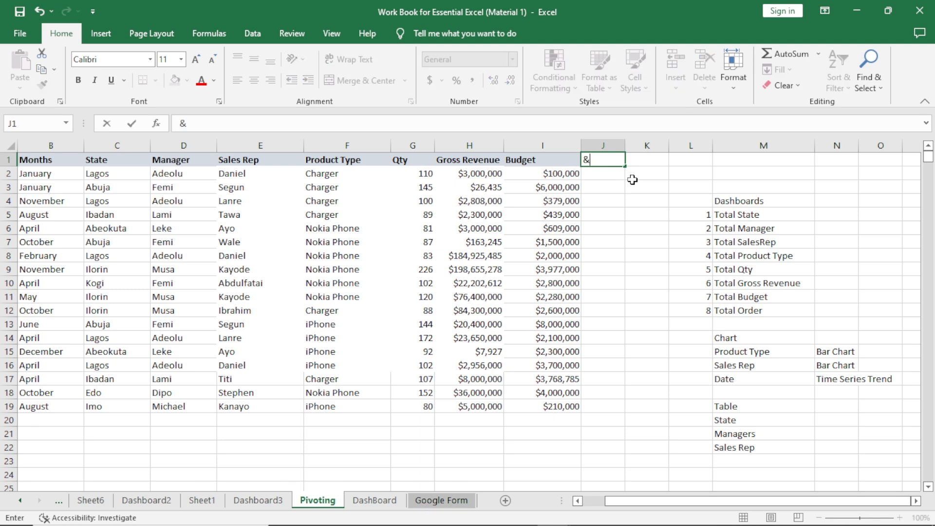
key(BackSpace)
text(%)
text( Achiev)
key(BackSpace)
key(BackSpace)
key(BackSpace)
text(.)
key(Return)
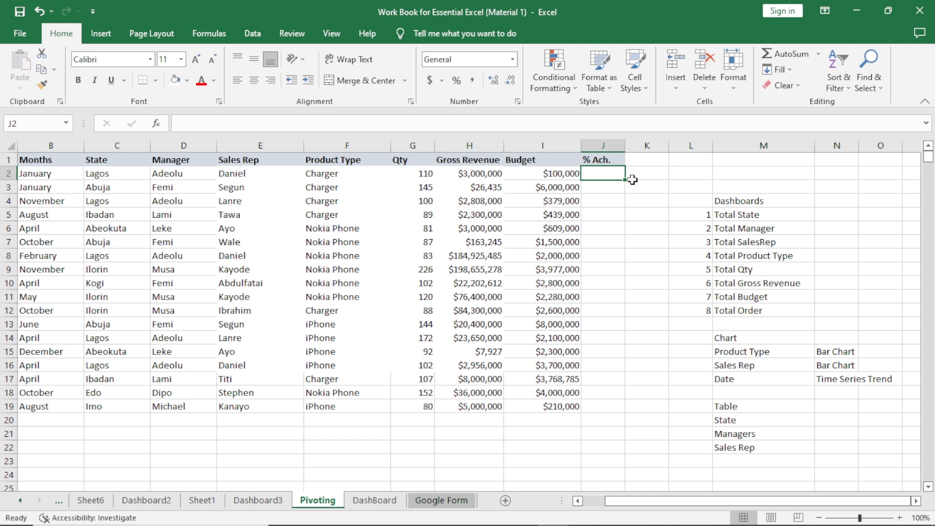
Enter the formula =I2/H2 in J2 to divide Budget by Gross Revenue
text(=)
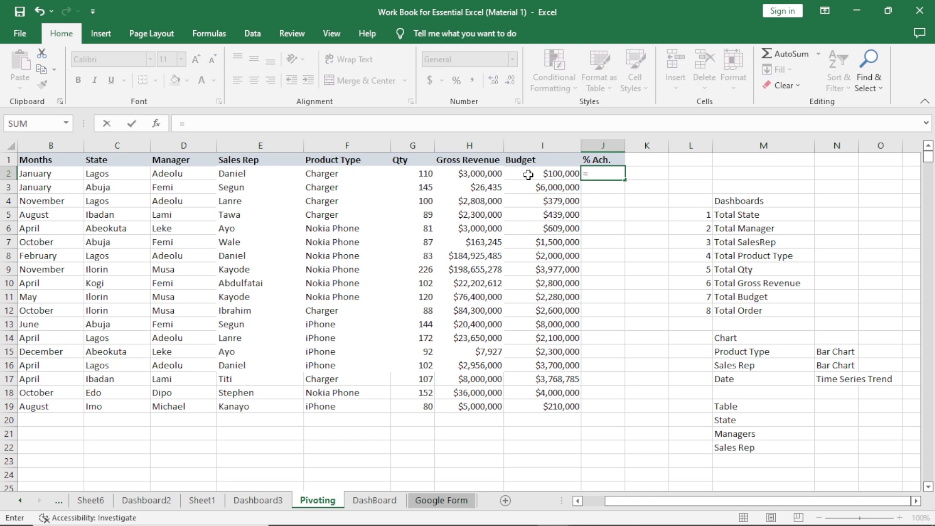
click(546, 174)
text(/)
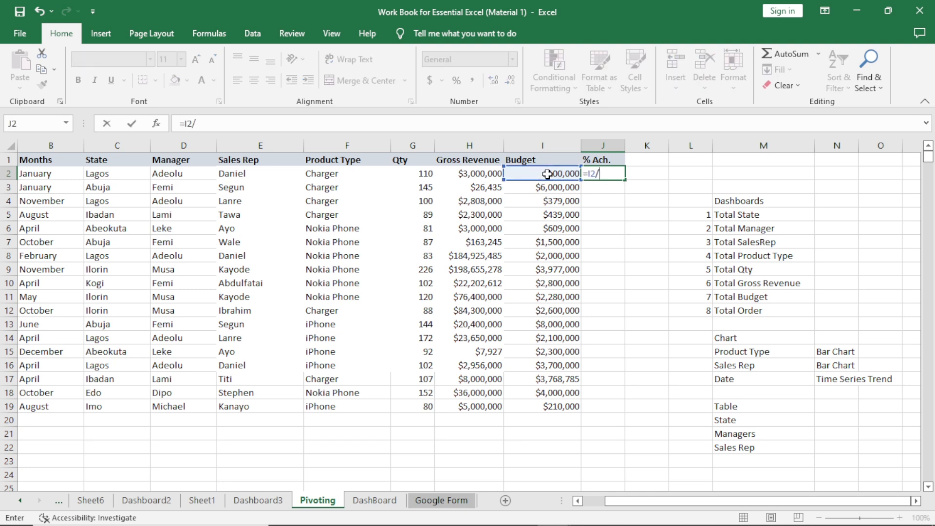
click(485, 174)
key(Return)
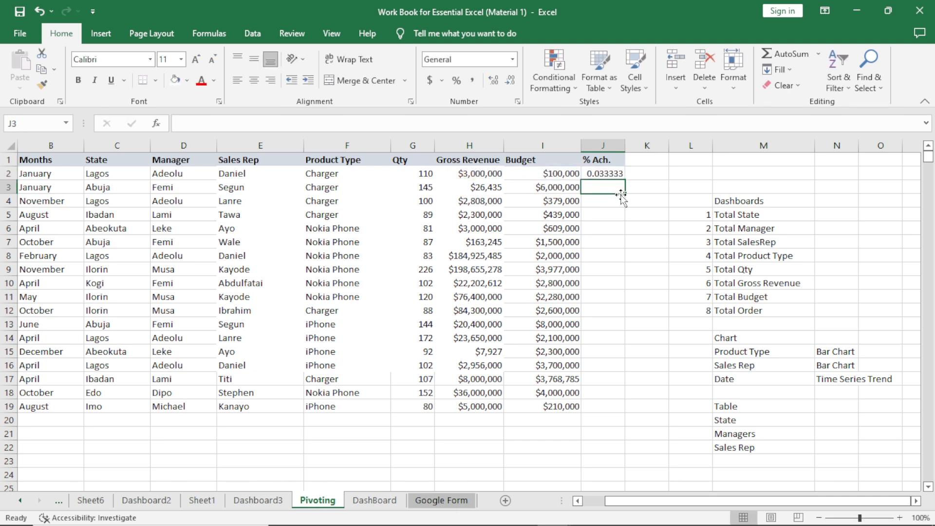
Format J2 as a percentage and set its formula to =H2/I2, dividing Gross Revenue by Budget
click(610, 174)
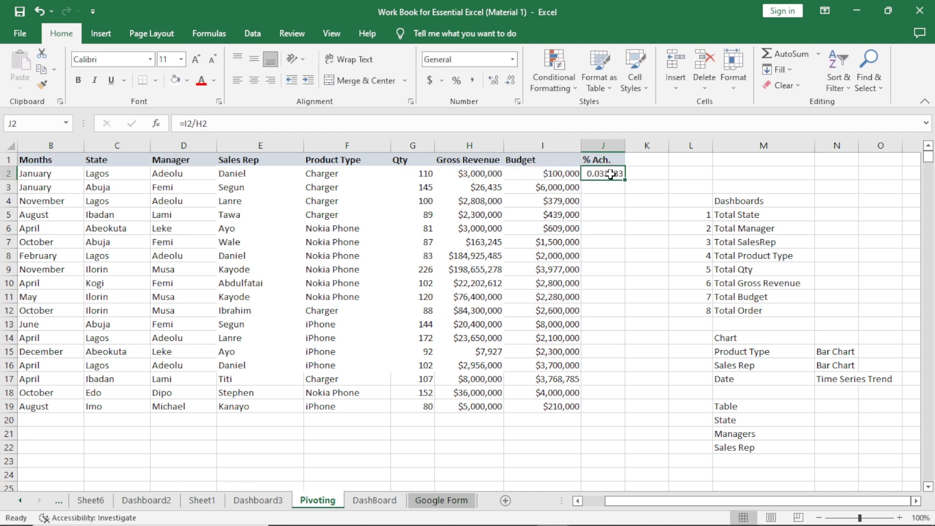
click(456, 81)
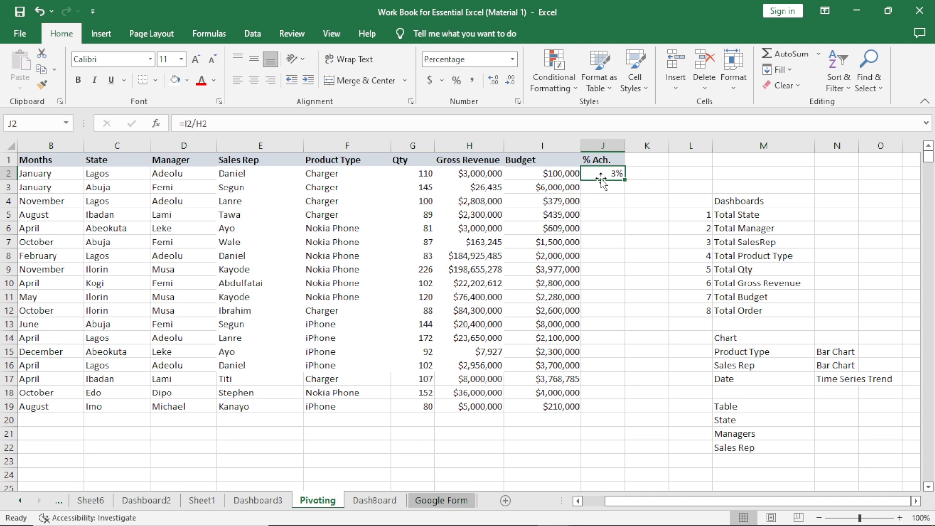
text(=)
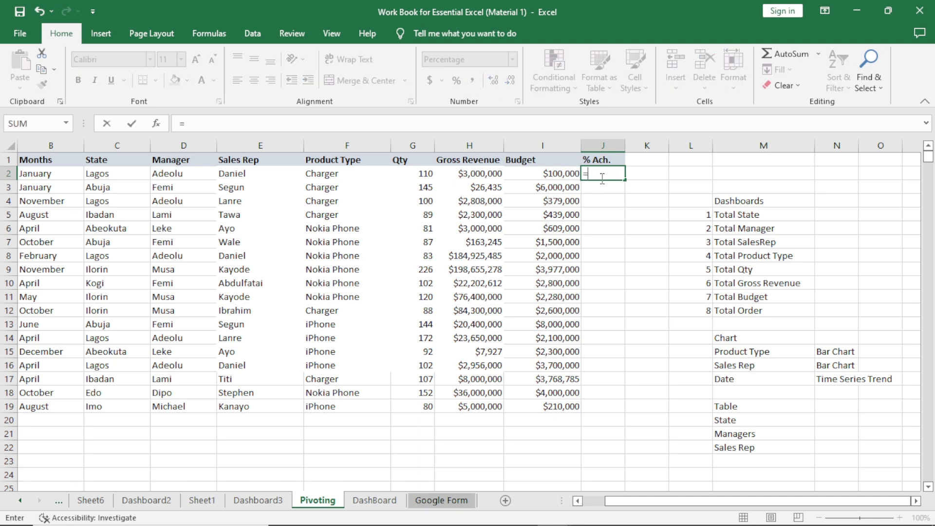
click(482, 178)
text(/)
click(541, 174)
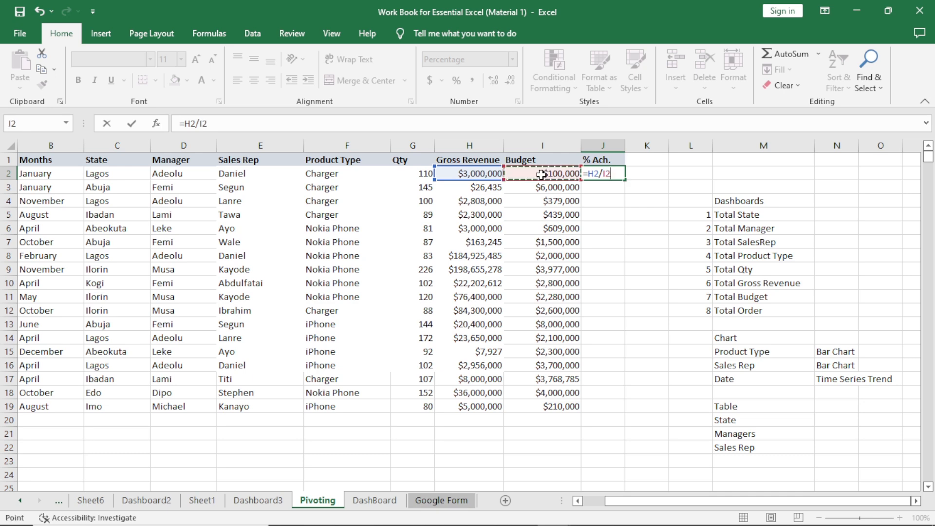
key(Return)
Fill the % Ach. formula from J2 down to J19, the last data row
click(609, 173)
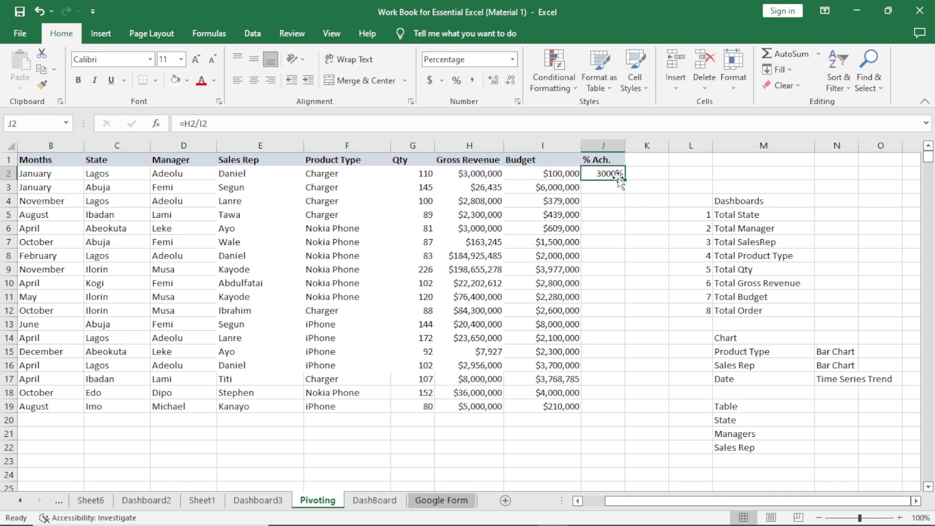
drag(620, 181, 625, 411)
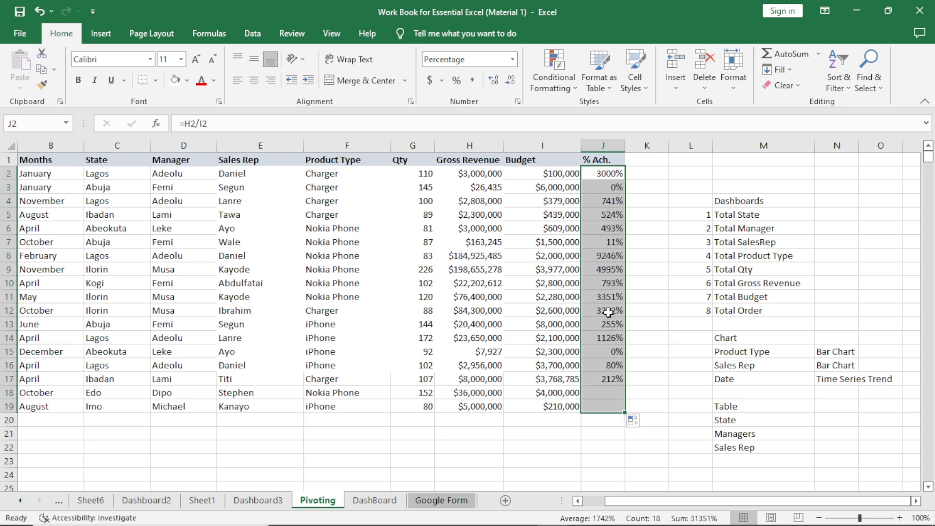
click(665, 221)
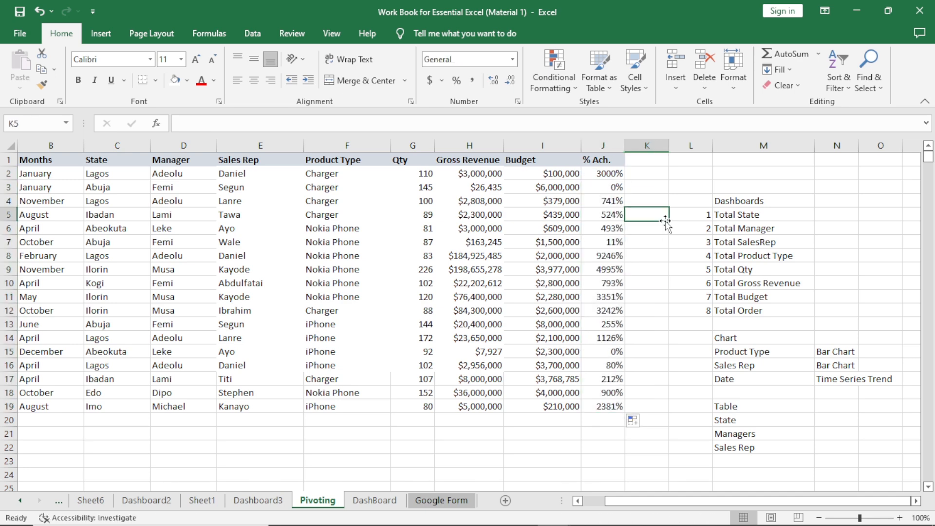
Switch to the Chrome browser and bring up the Recent files page in Google Drive
key(alt+Tab)
click(181, 229)
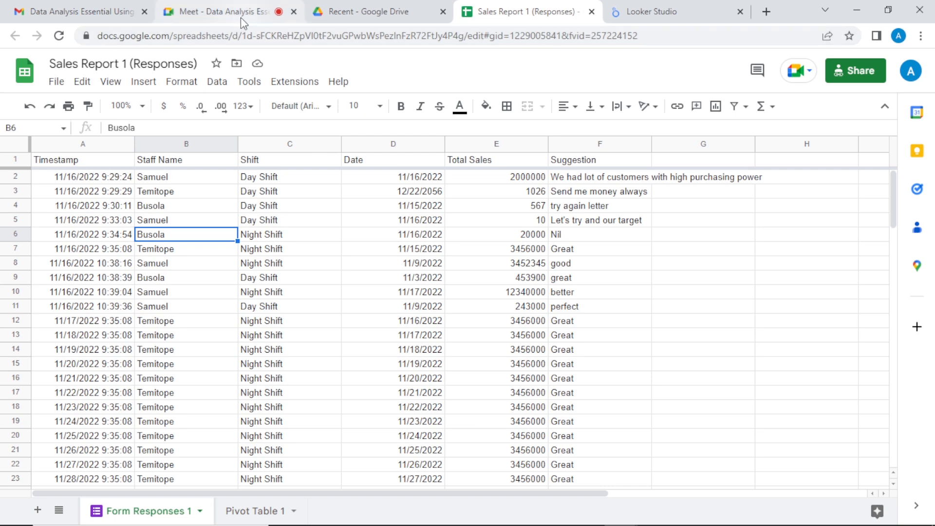
mouse_move(242, 21)
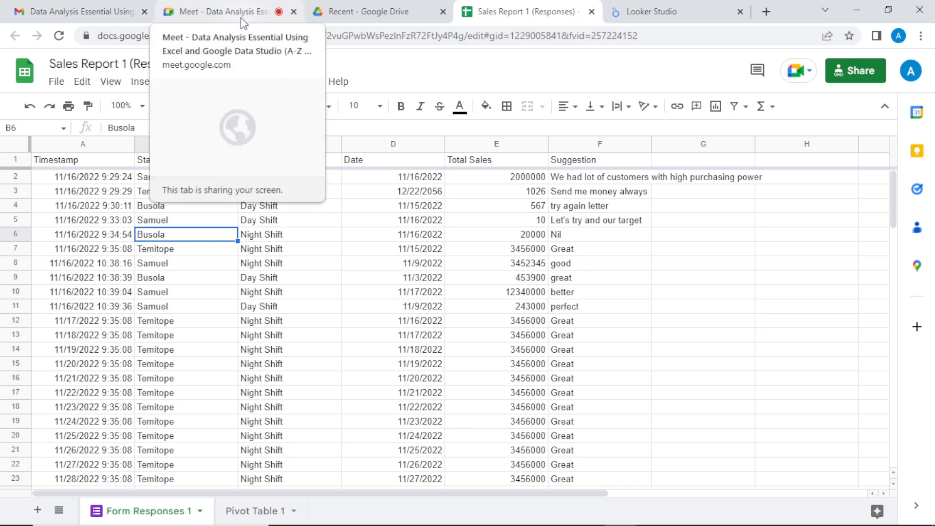
click(337, 11)
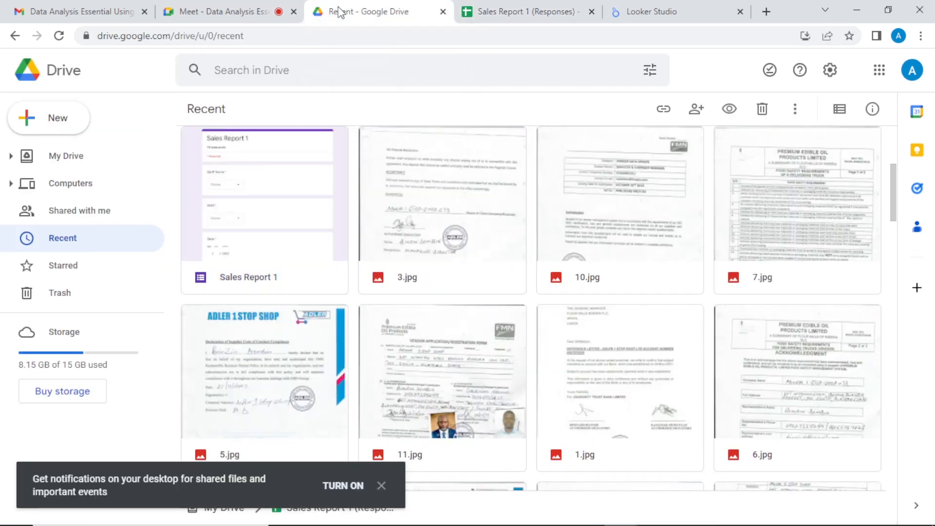
click(57, 120)
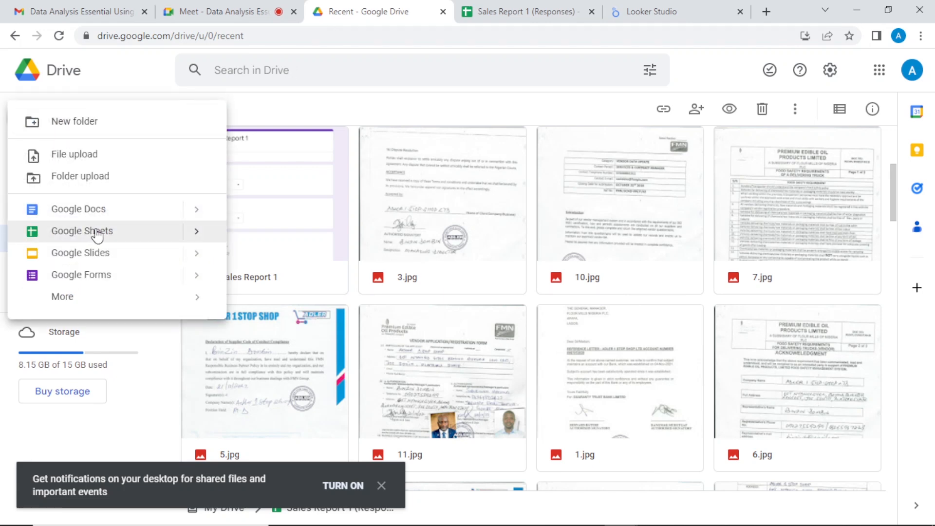
click(202, 239)
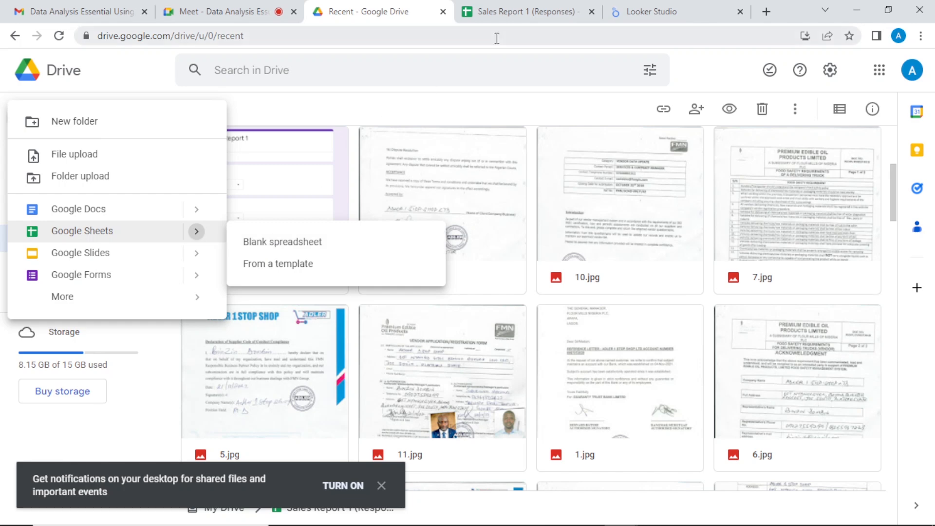
click(446, 108)
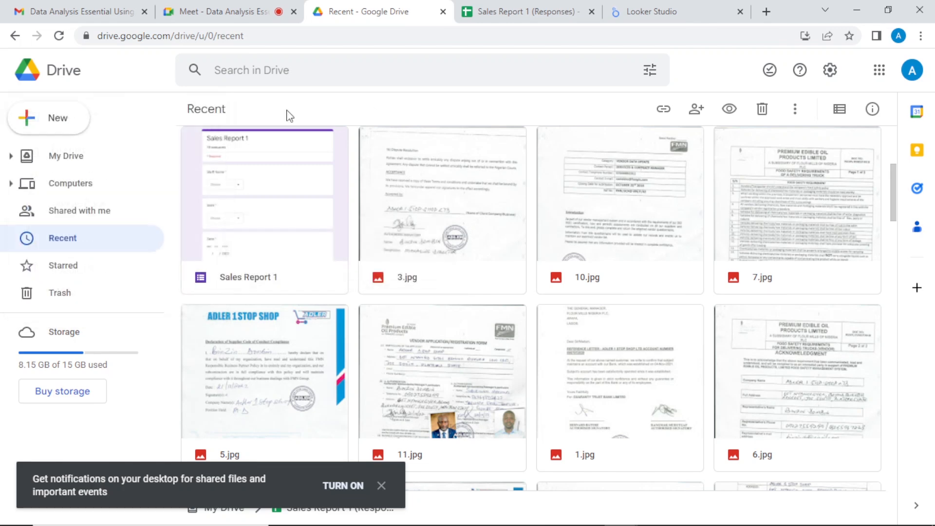
Create a new blank Google Sheets spreadsheet from Google Drive
click(57, 120)
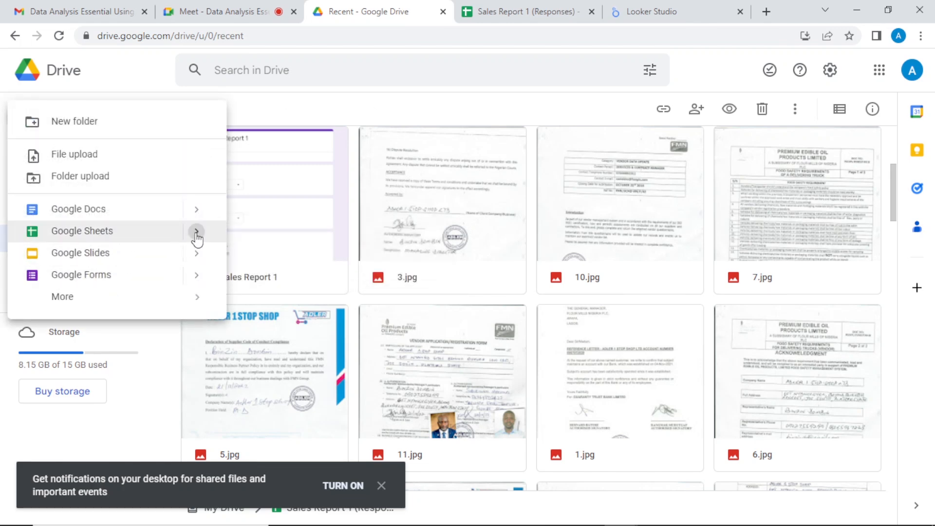
mouse_move(200, 236)
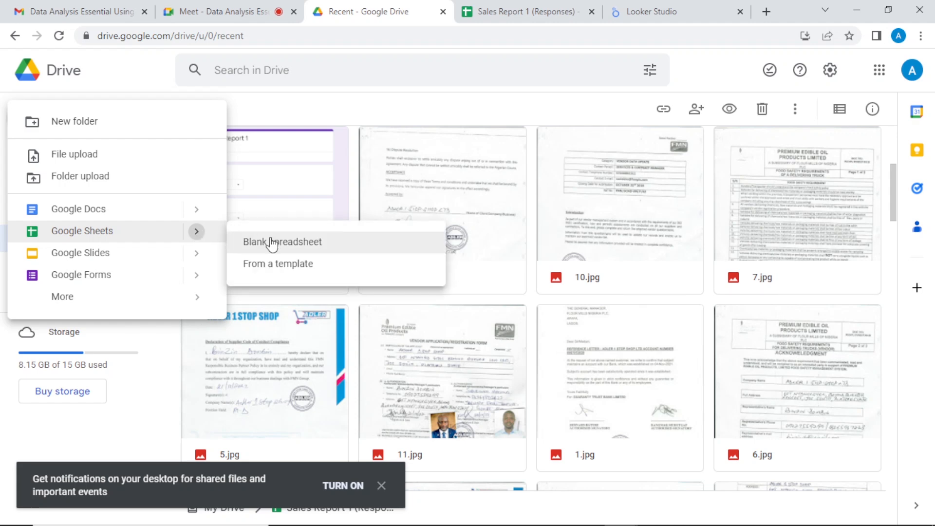
click(272, 243)
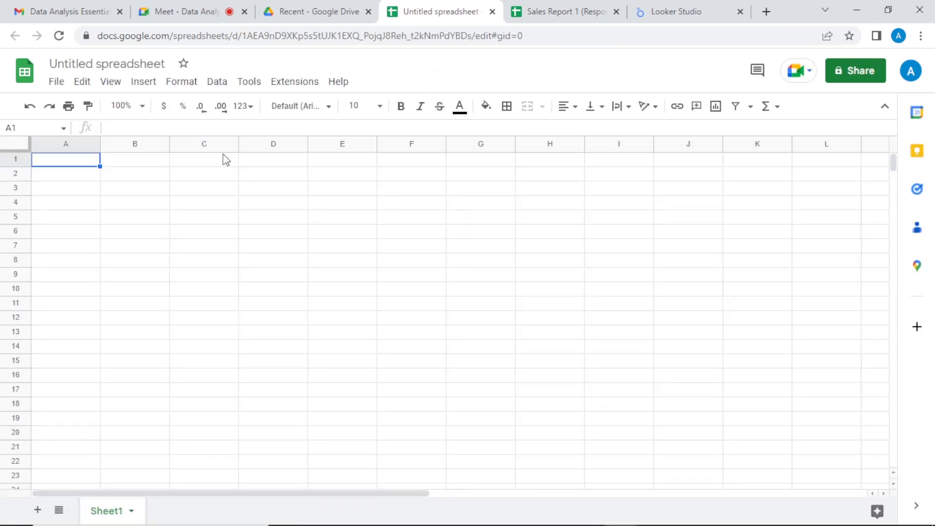
Rename the untitled spreadsheet as A-Z Data Studio Class
click(131, 62)
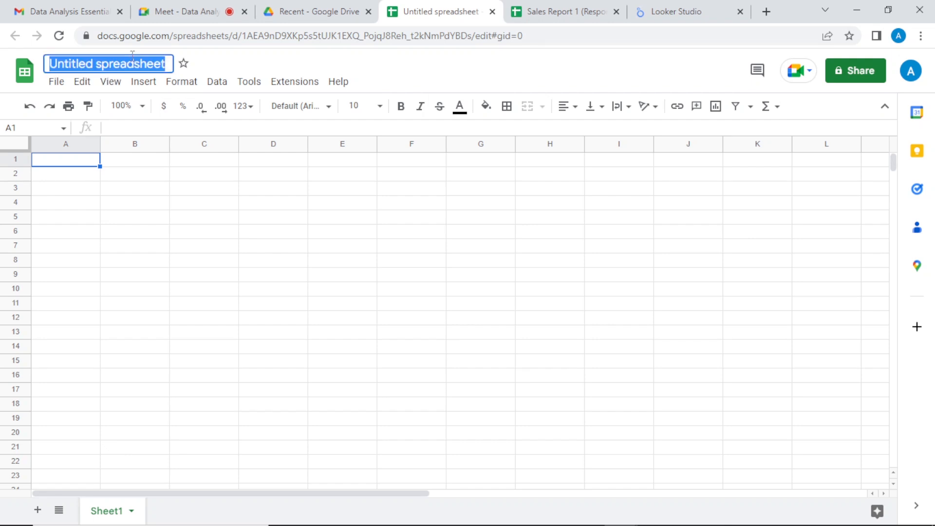
text(A-Z)
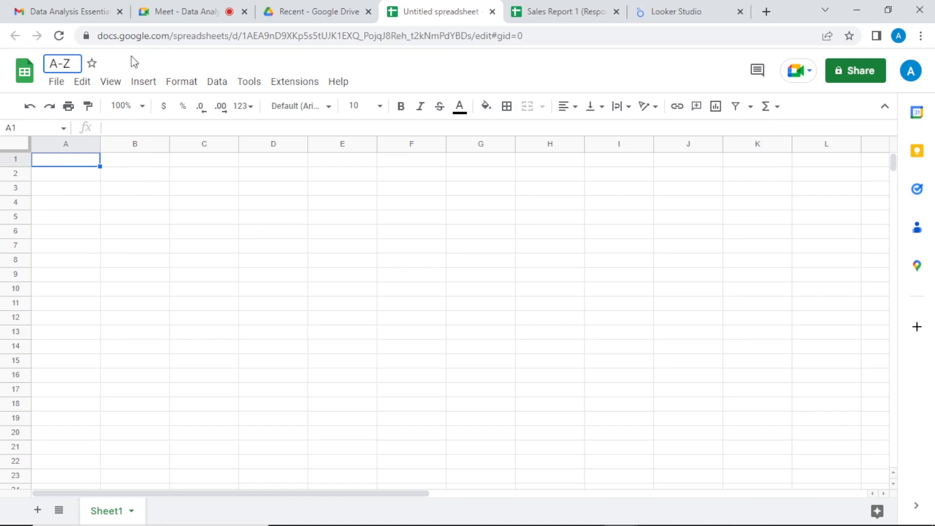
text( Data Studio)
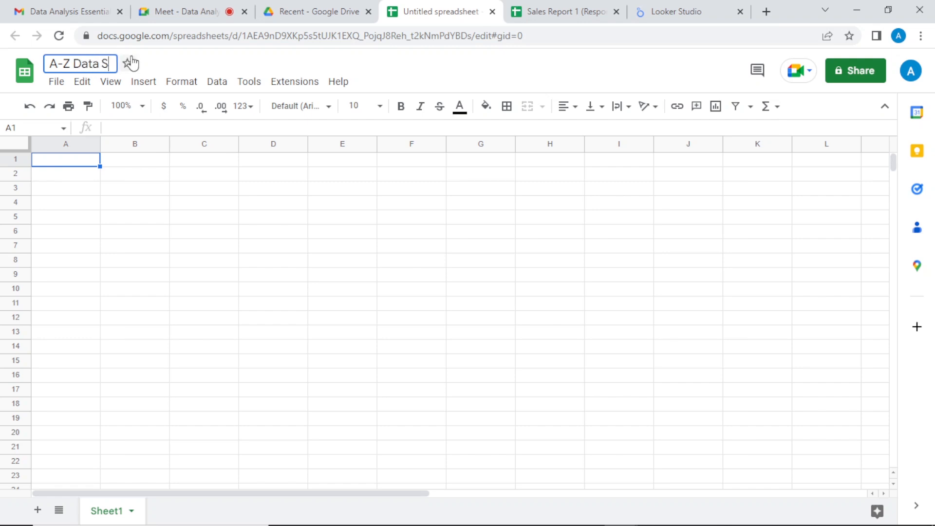
text( Class)
key(Return)
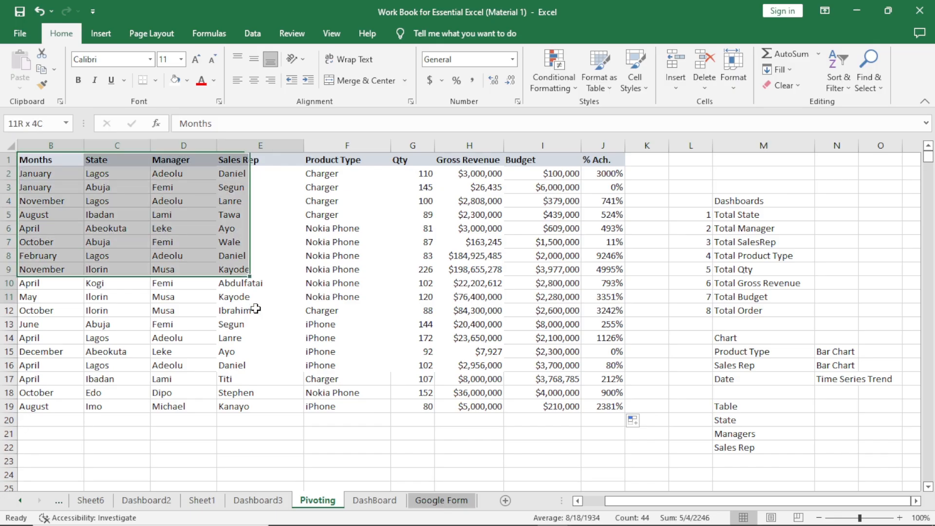
Copy the sales table B1:J19 from the Pivoting sheet in Excel and paste it at A1 of the Google Sheets spreadsheet
drag(292, 304, 624, 413)
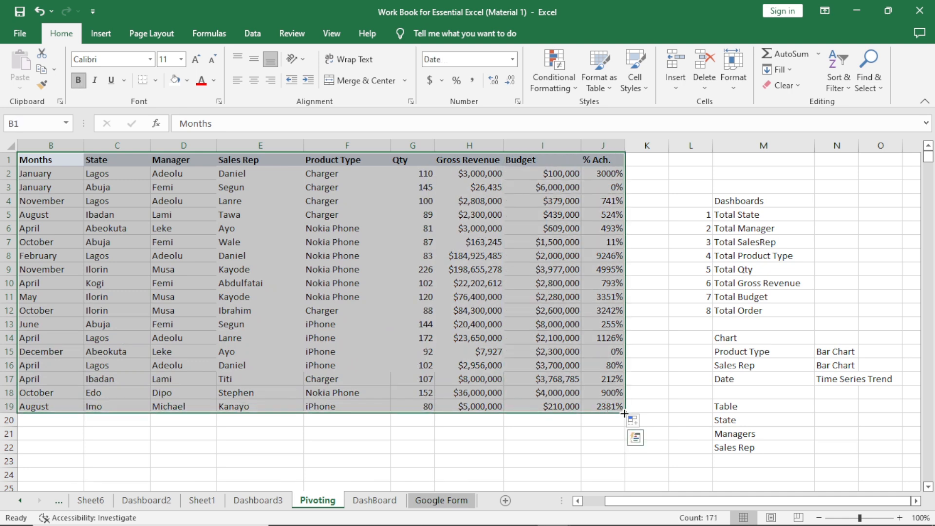
key(ctrl+c)
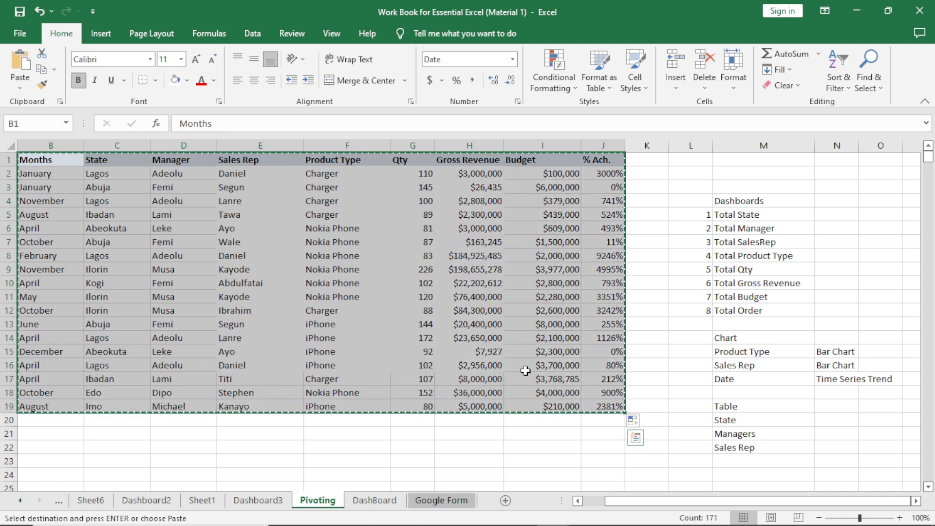
key(alt+Tab)
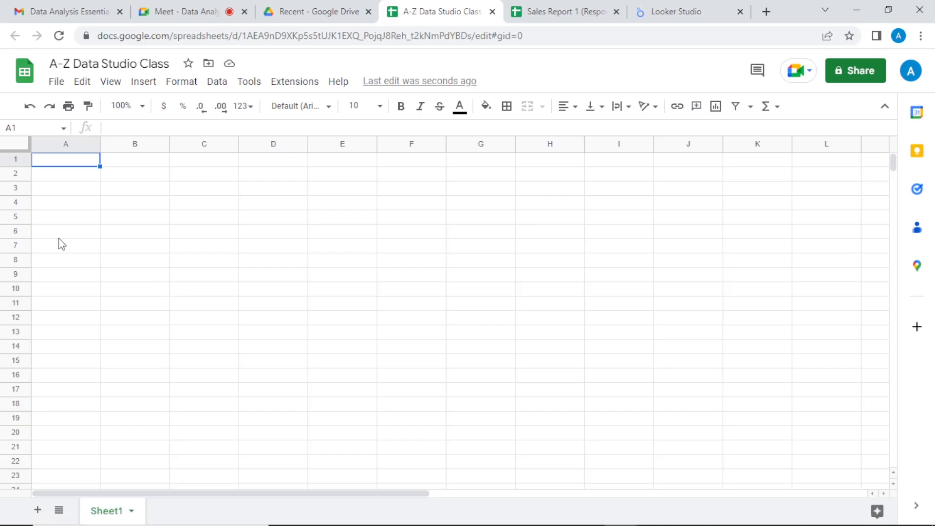
key(ctrl+v)
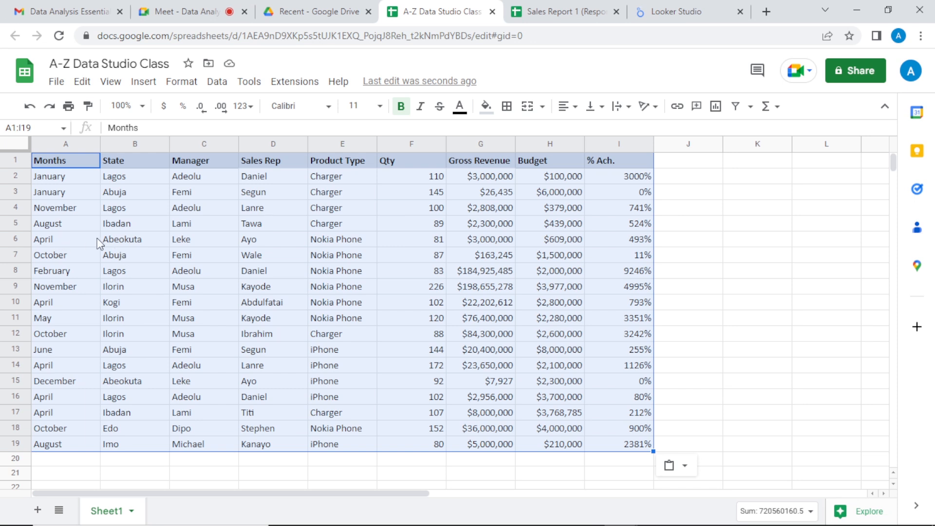
click(171, 241)
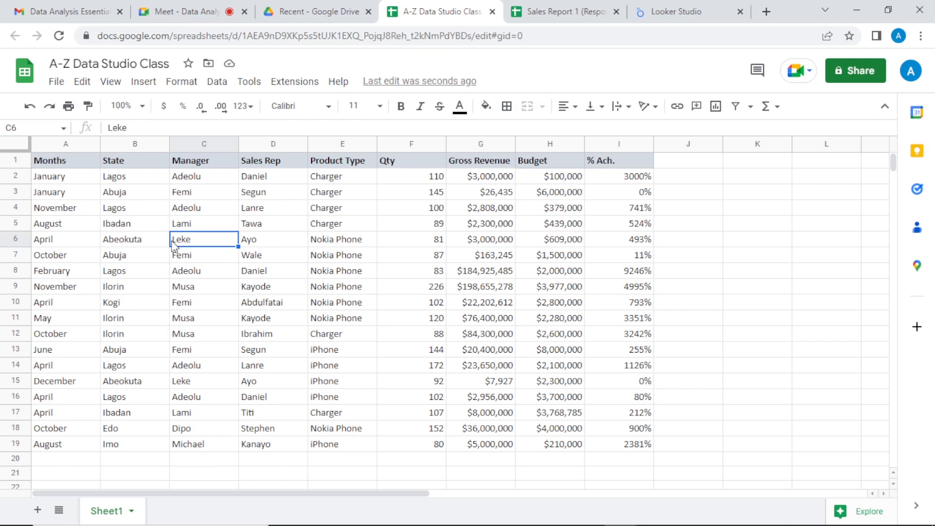
click(133, 210)
key(Up)
key(Up)
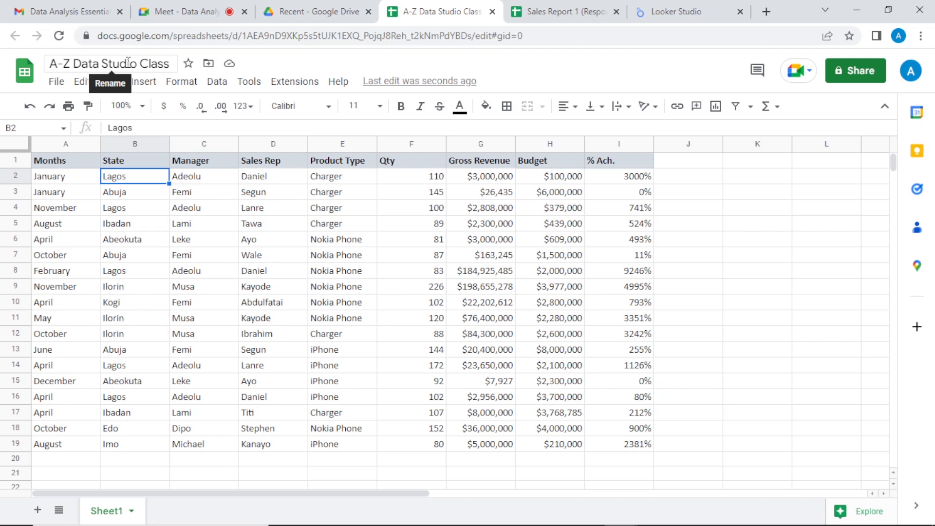
click(181, 221)
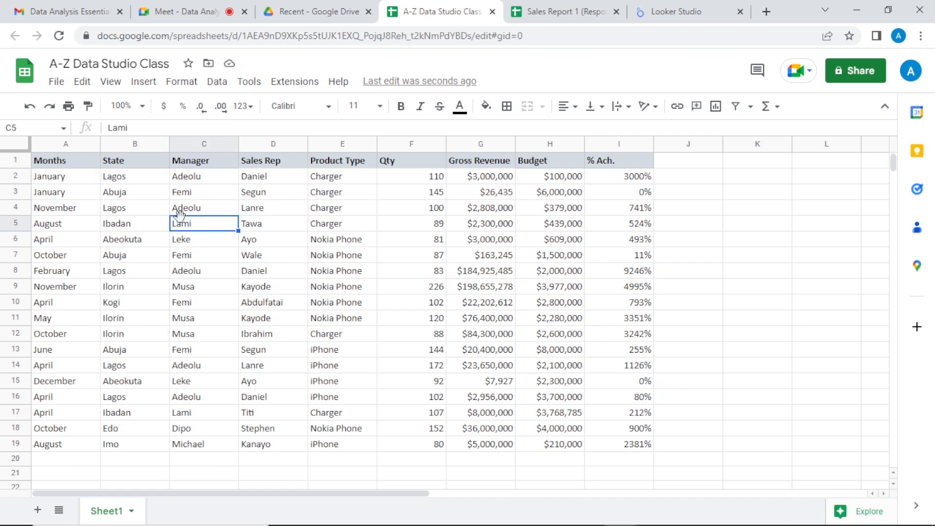
click(249, 181)
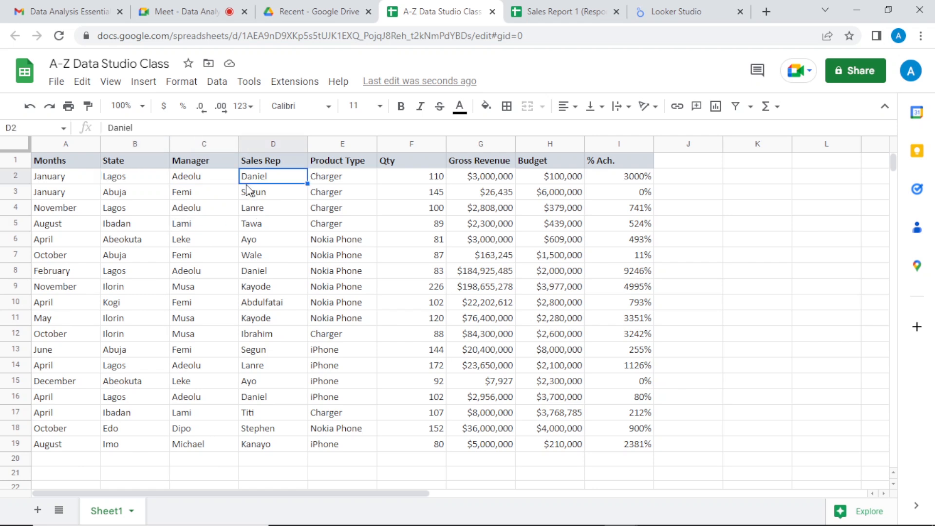
Switch to the Excel workbook and fill the dashboard plan cells M5:M22 with orange
mouse_move(562, 516)
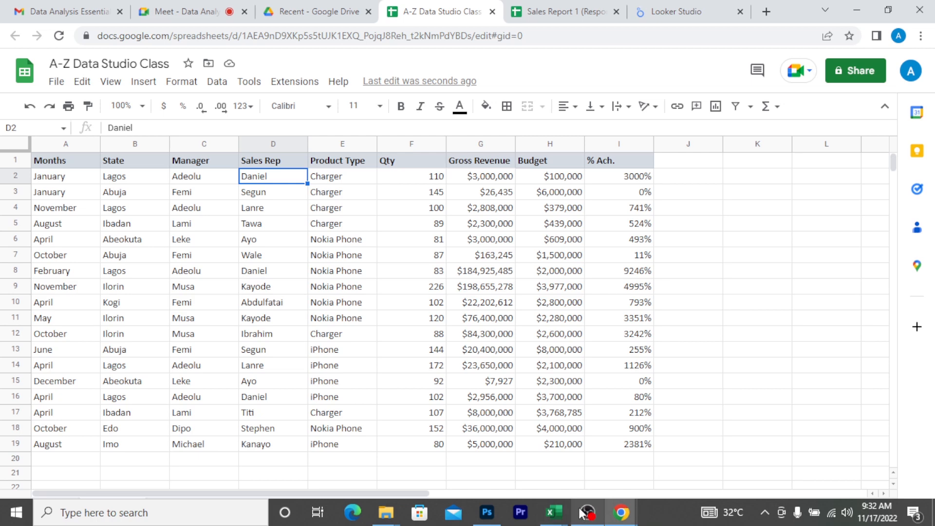
click(623, 465)
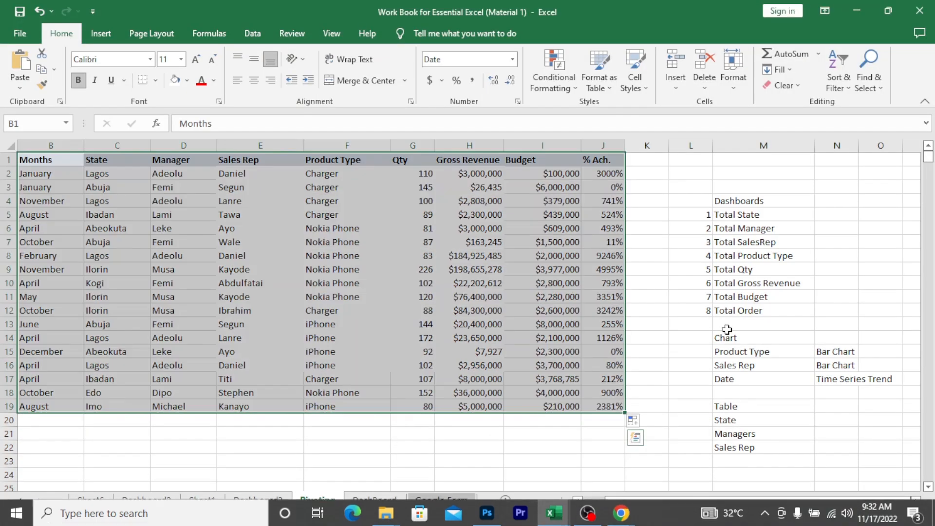
click(753, 223)
drag(745, 215, 740, 445)
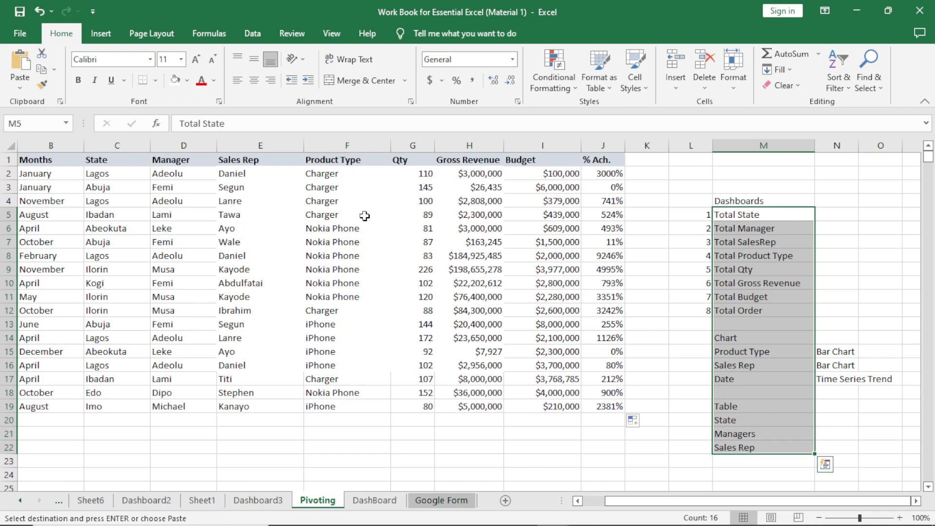
click(188, 82)
click(198, 183)
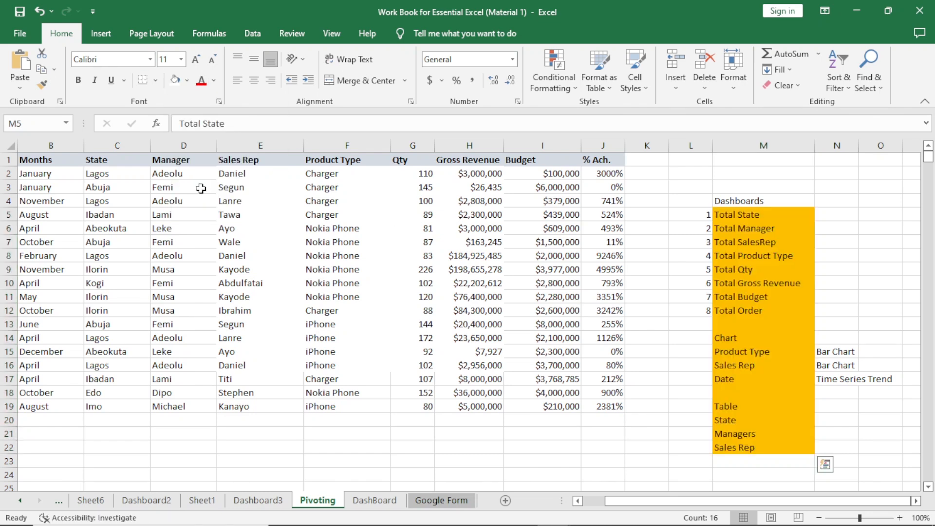
Review the planned dashboard totals listed in column M, down to Total Gross Revenue
click(740, 245)
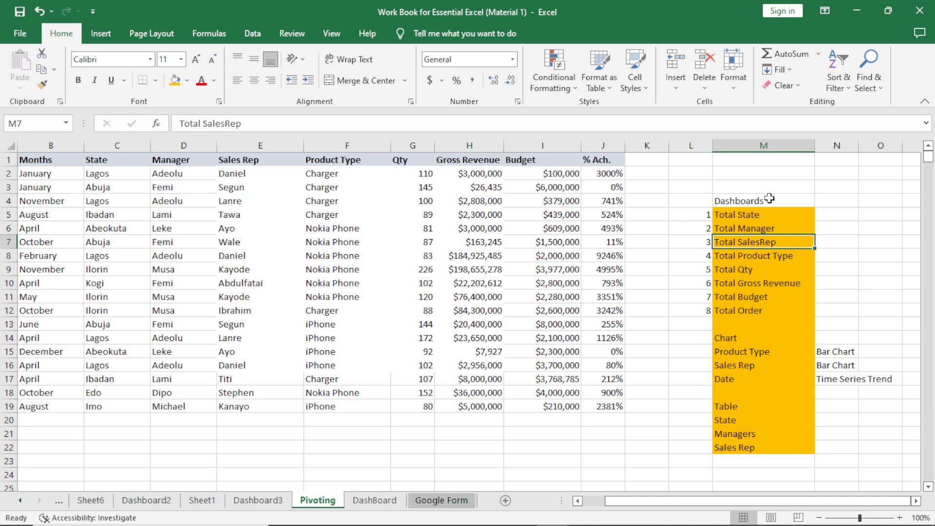
click(769, 198)
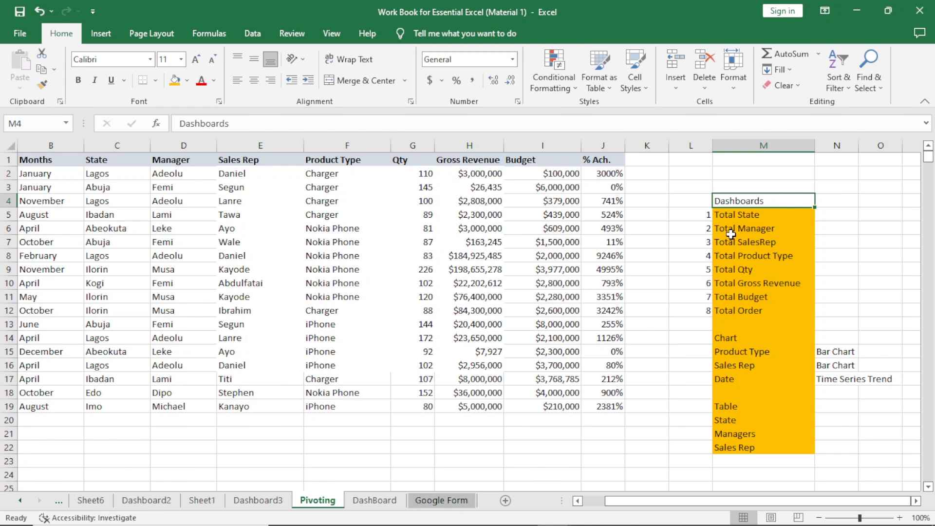
click(748, 229)
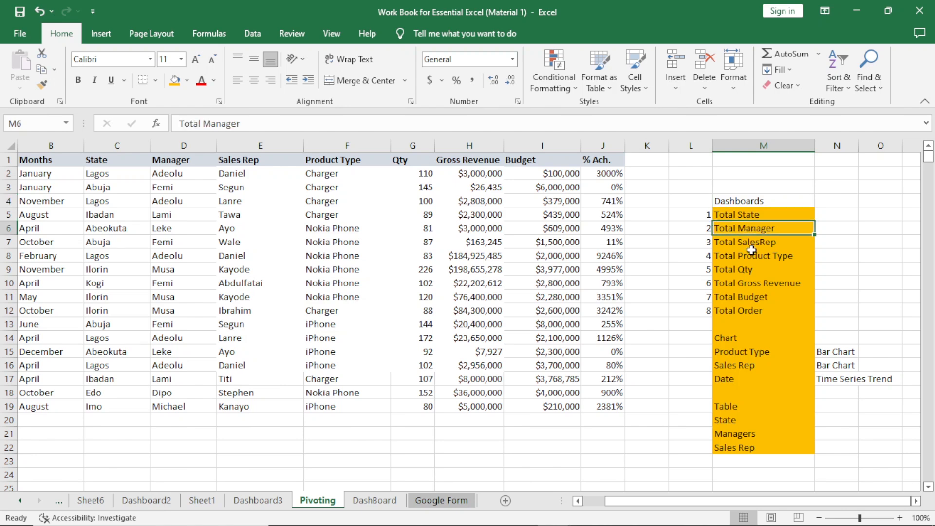
click(748, 243)
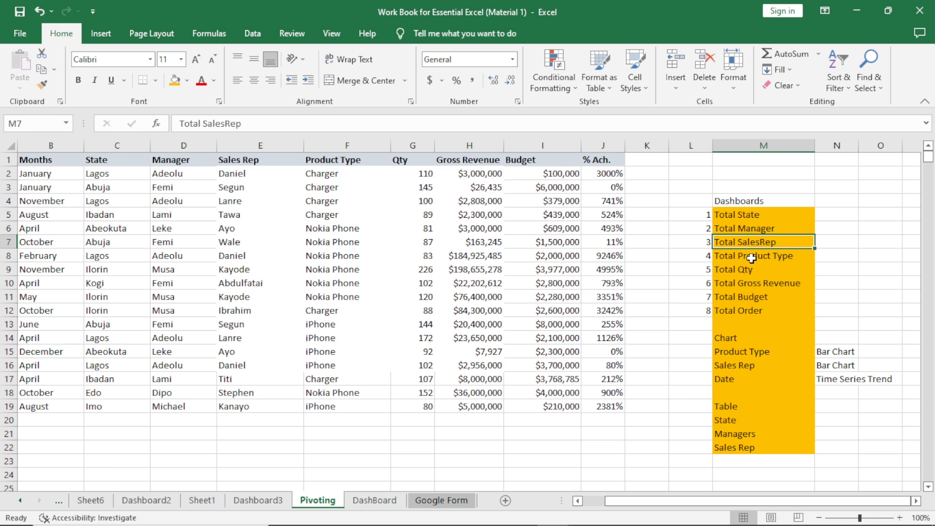
click(751, 258)
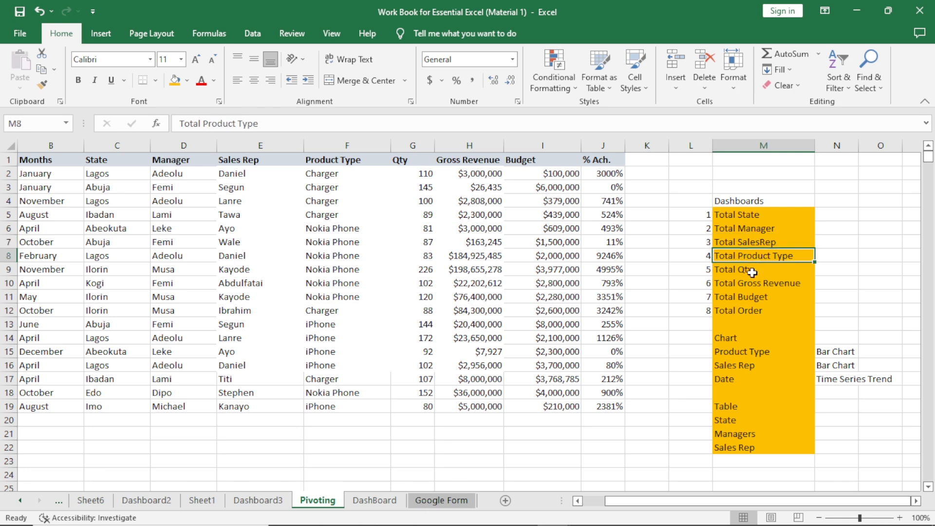
click(752, 272)
click(758, 287)
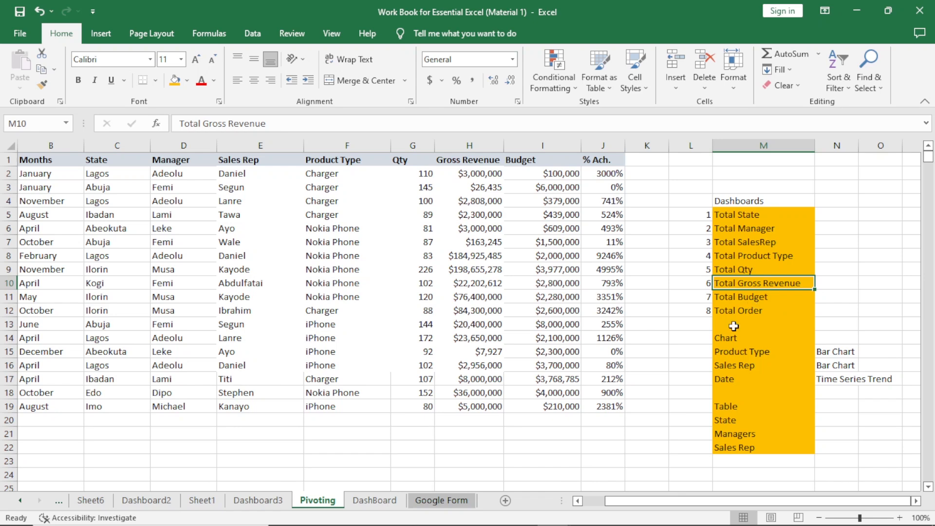
Switch to Chrome and replace the existing Looker Studio page with a new blank page ready for a Google search
mouse_move(528, 522)
mouse_move(615, 522)
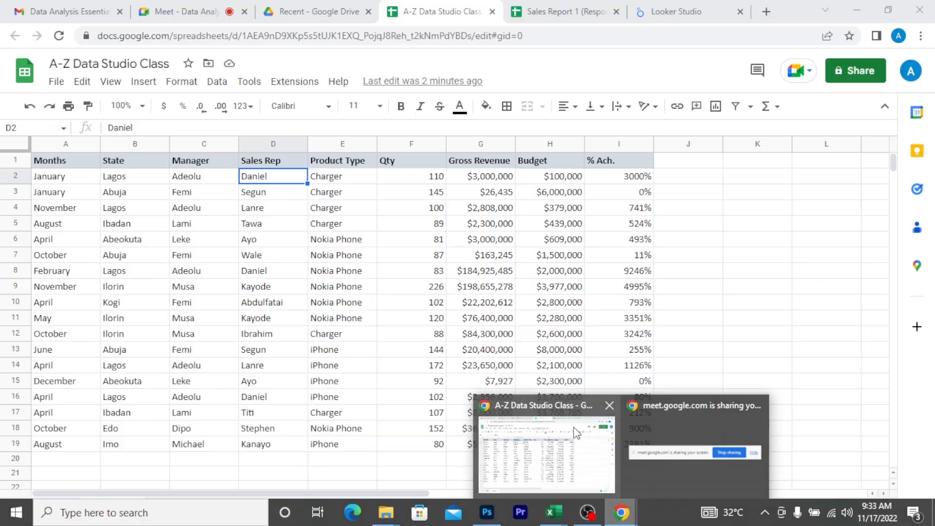
click(555, 441)
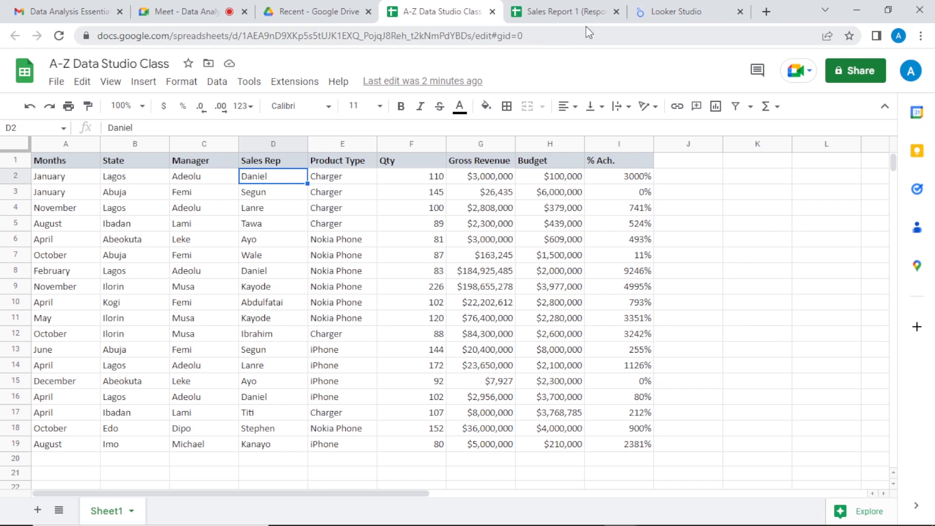
click(739, 11)
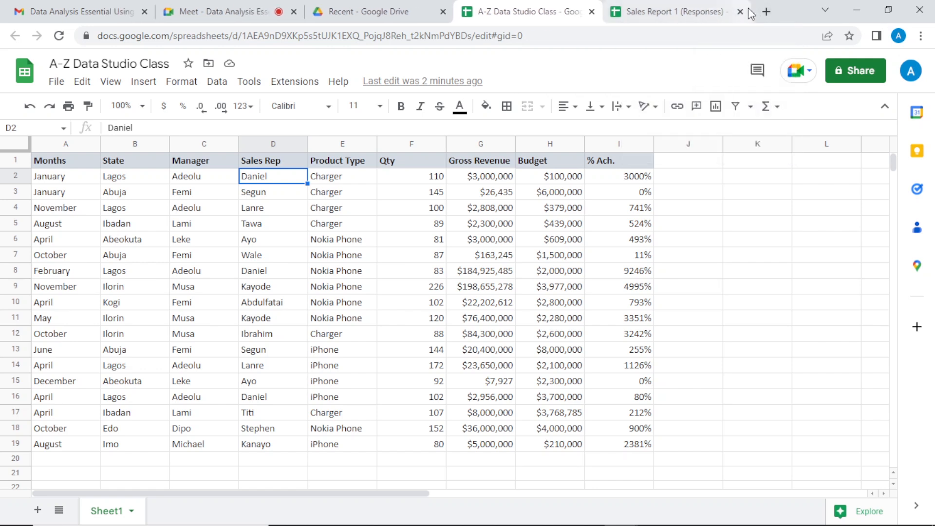
click(766, 11)
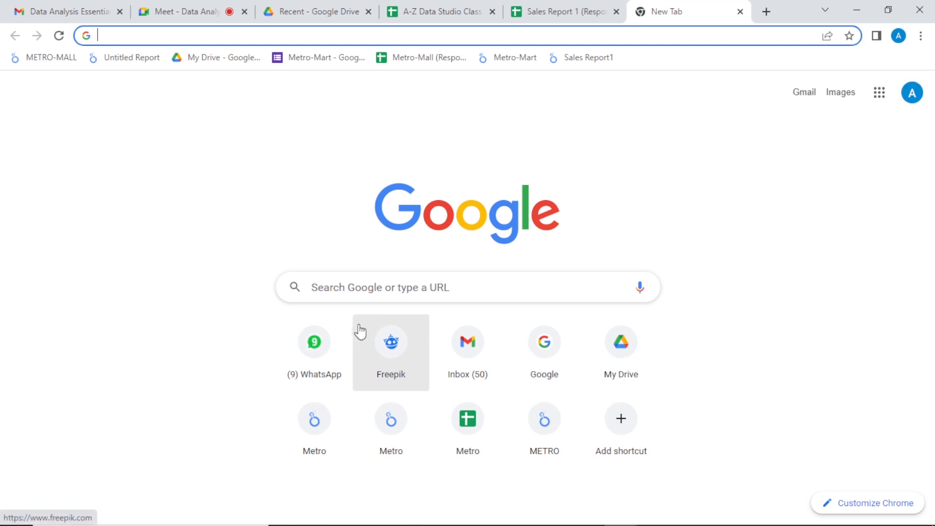
click(372, 284)
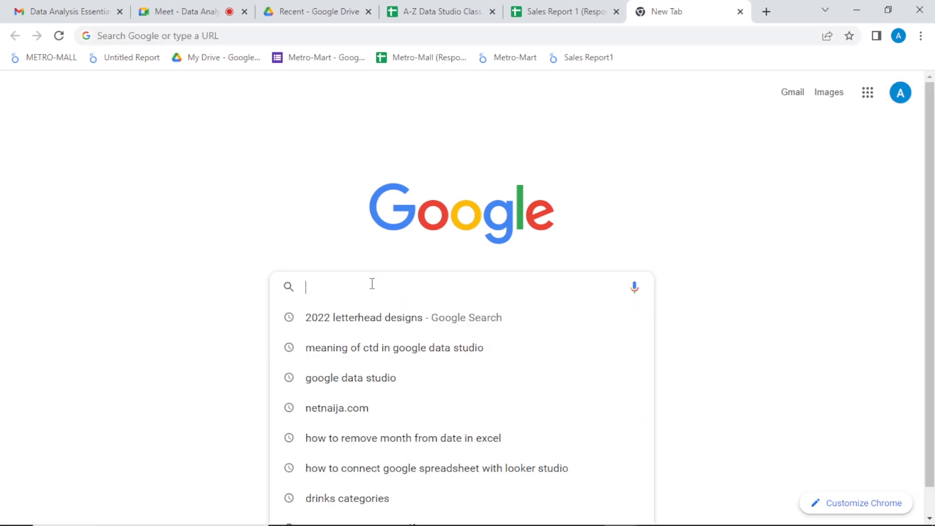
text(looker)
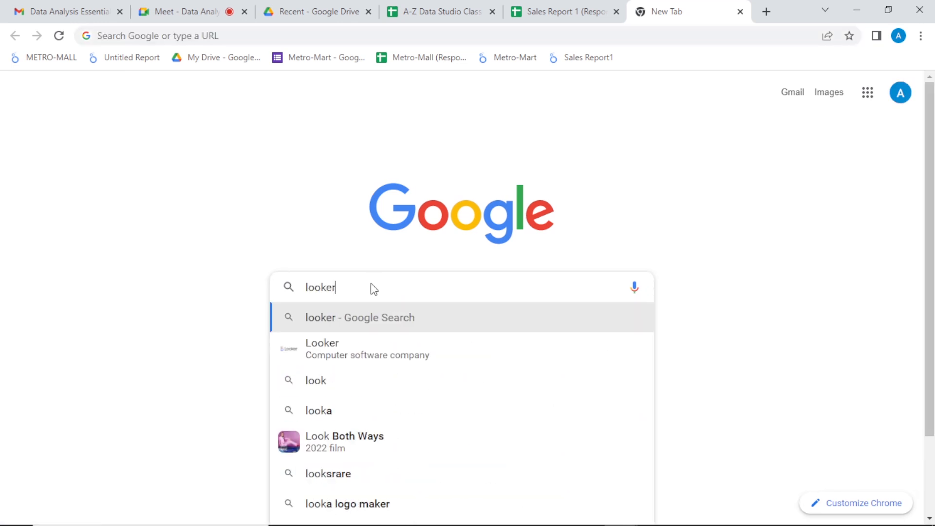
key(BackSpace)
key(BackSpace)
key(BackSpace)
key(BackSpace)
key(BackSpace)
key(BackSpace)
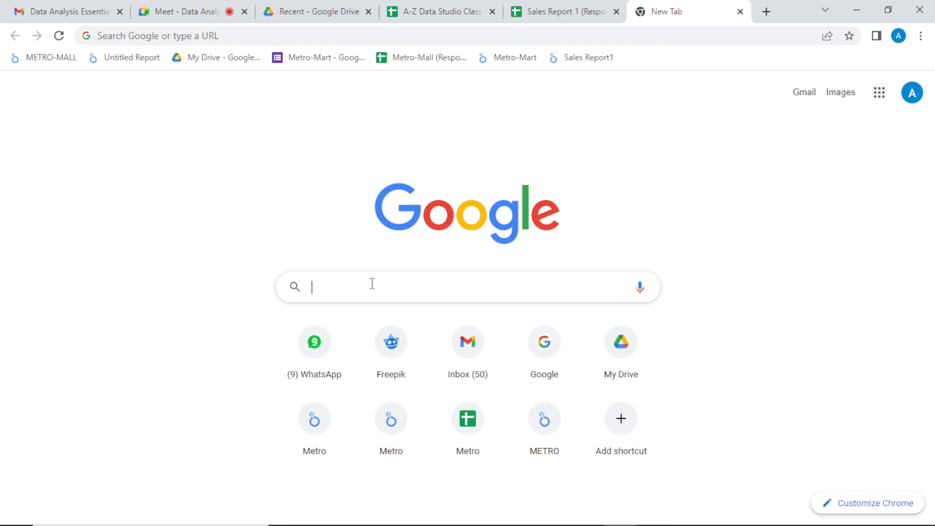
Search Google for "google data studio" and open Looker Studio from the results
text(google )
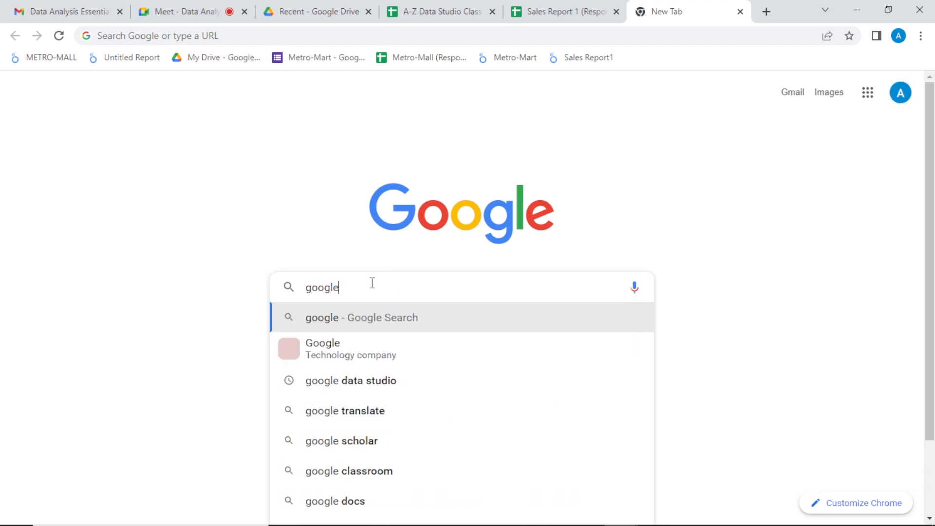
text(da)
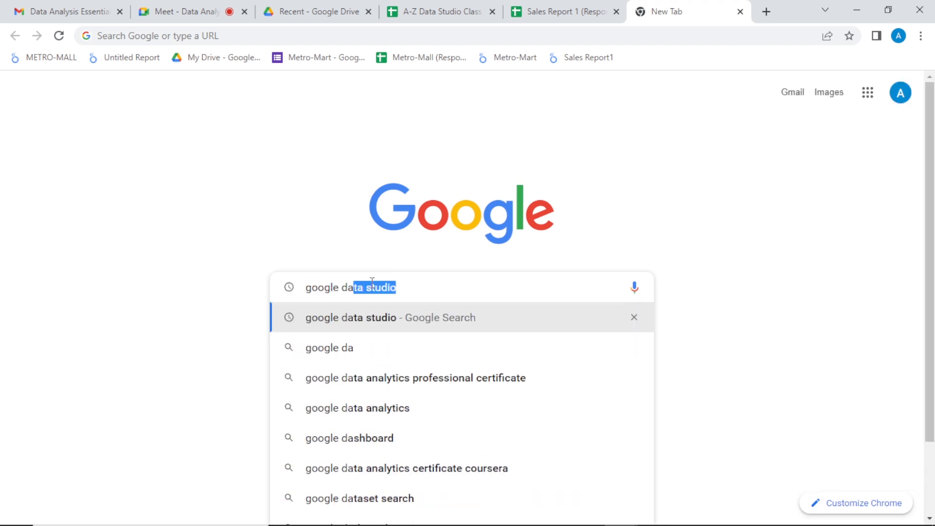
key(Return)
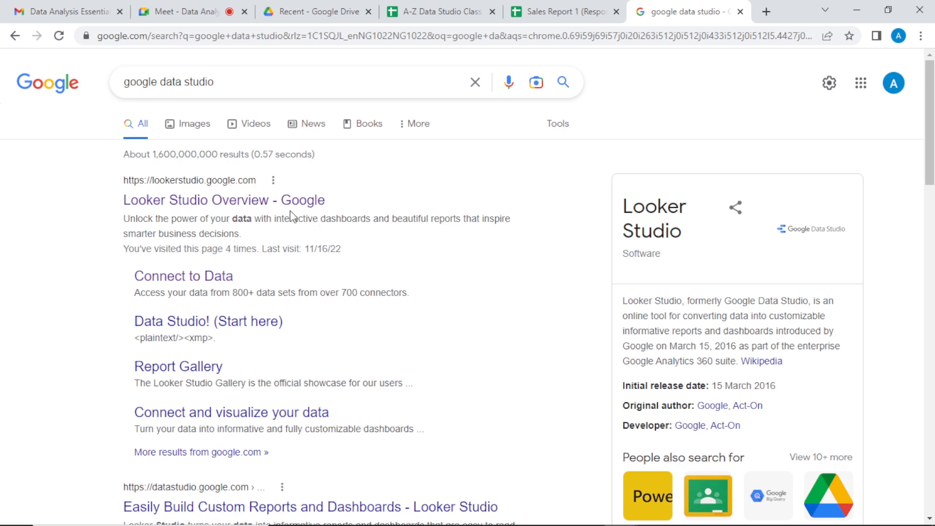
click(249, 201)
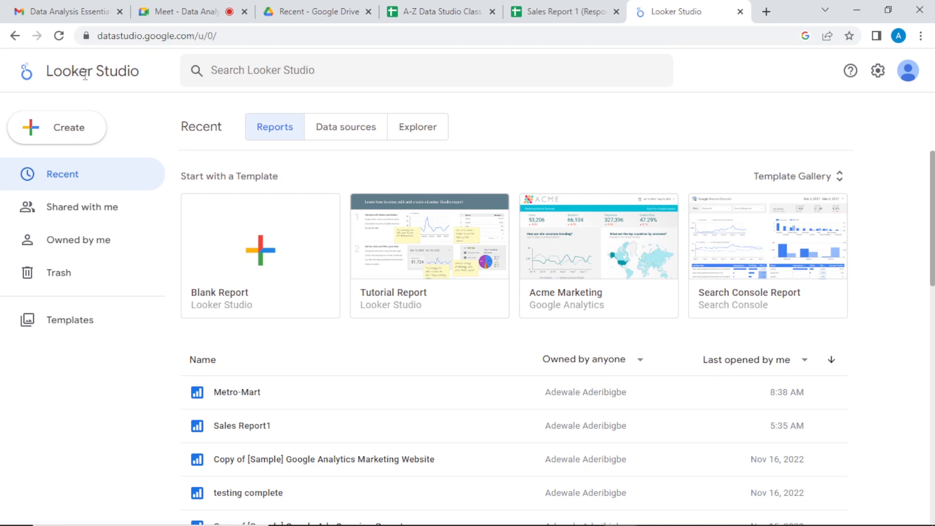
click(264, 73)
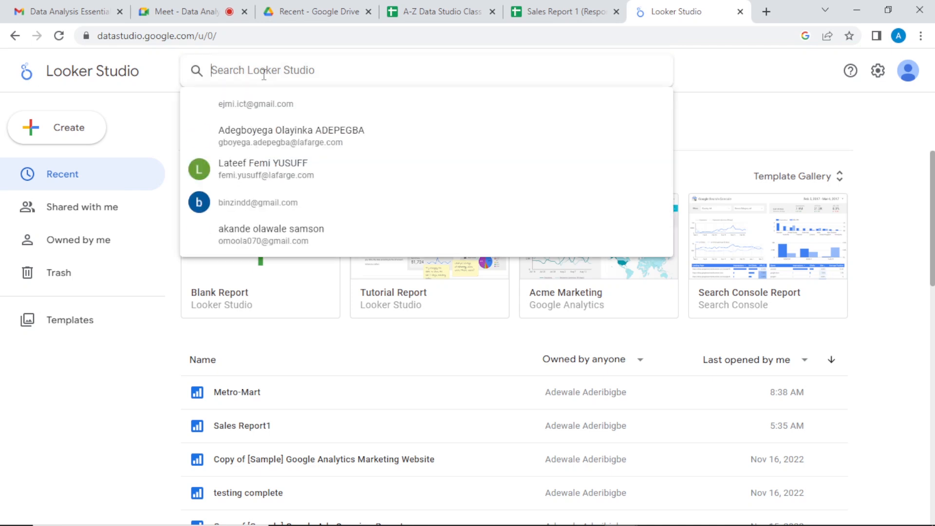
click(757, 122)
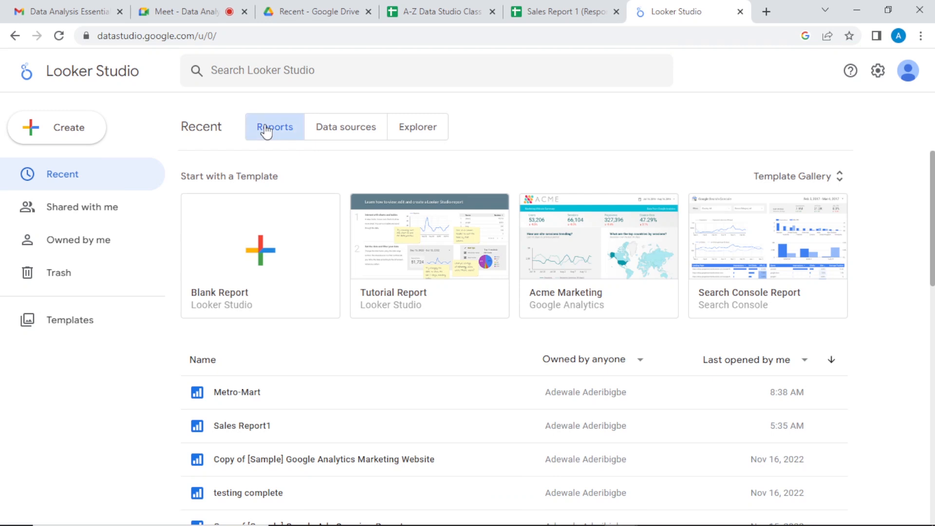
Look through the recent data sources and explorer lists, and return to the recent reports
click(333, 136)
click(417, 141)
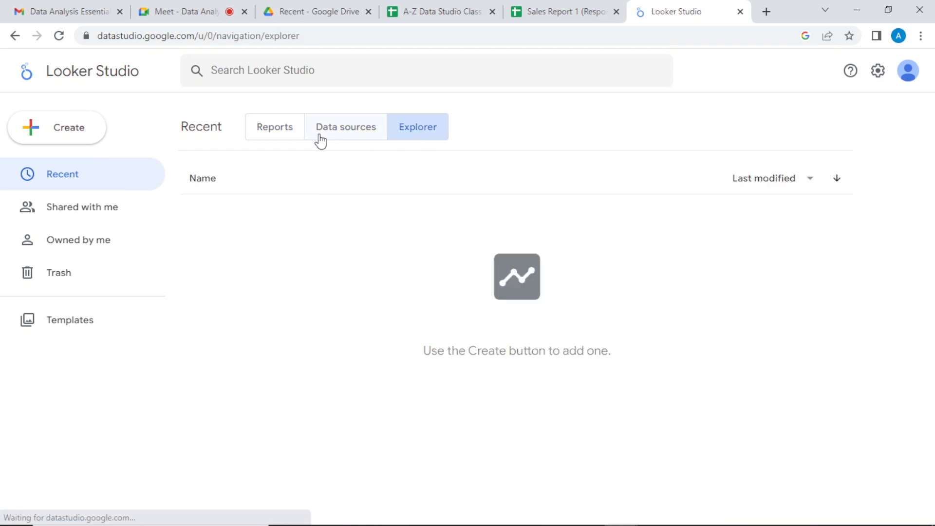
click(268, 142)
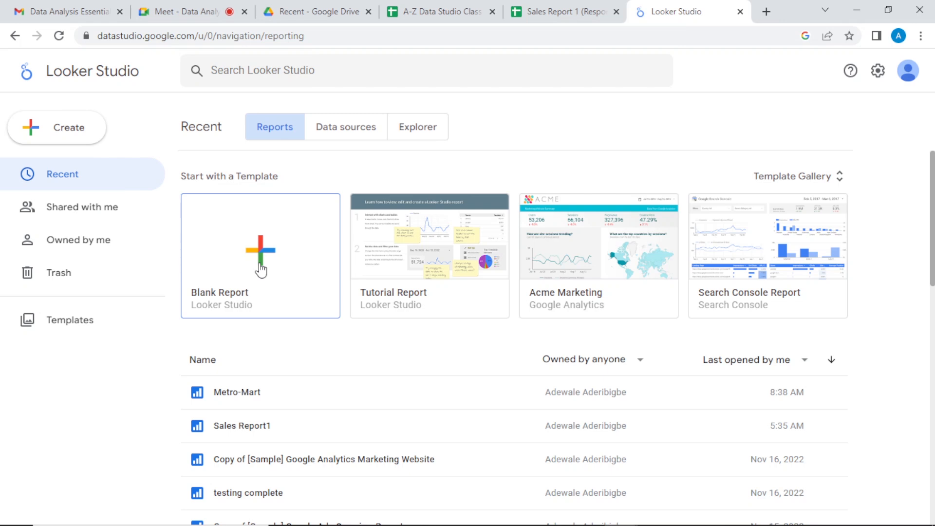
Switch to the Sales Report 1 (Responses) workbook in Excel and fill the "Connecting your data source to looker" cell C8 with orange
mouse_move(555, 510)
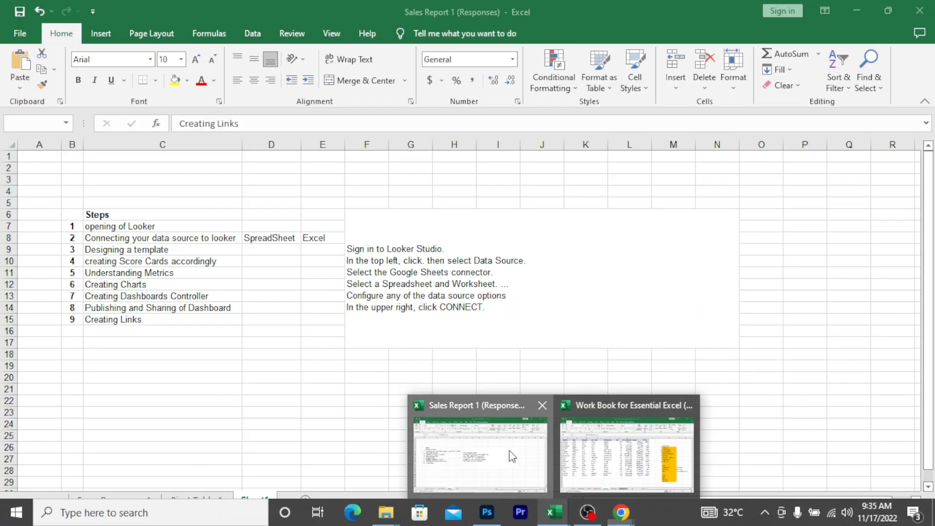
click(509, 452)
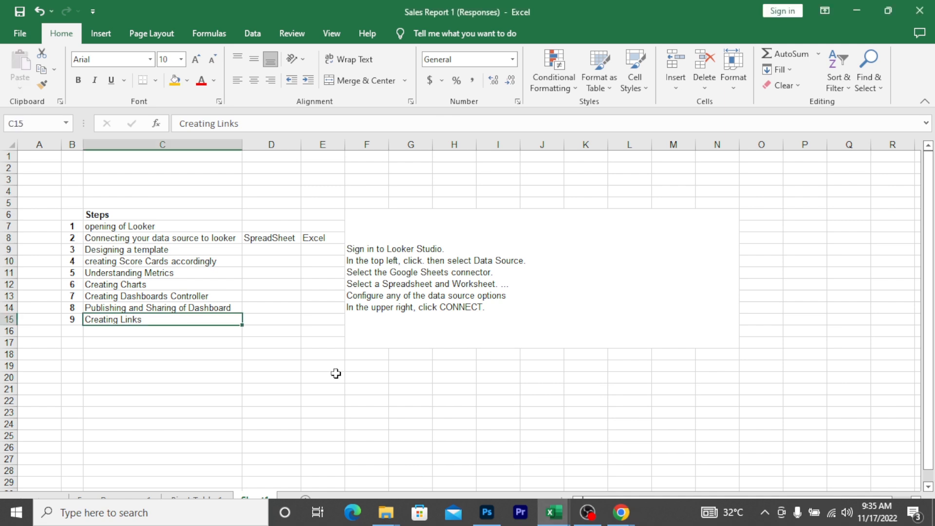
click(157, 226)
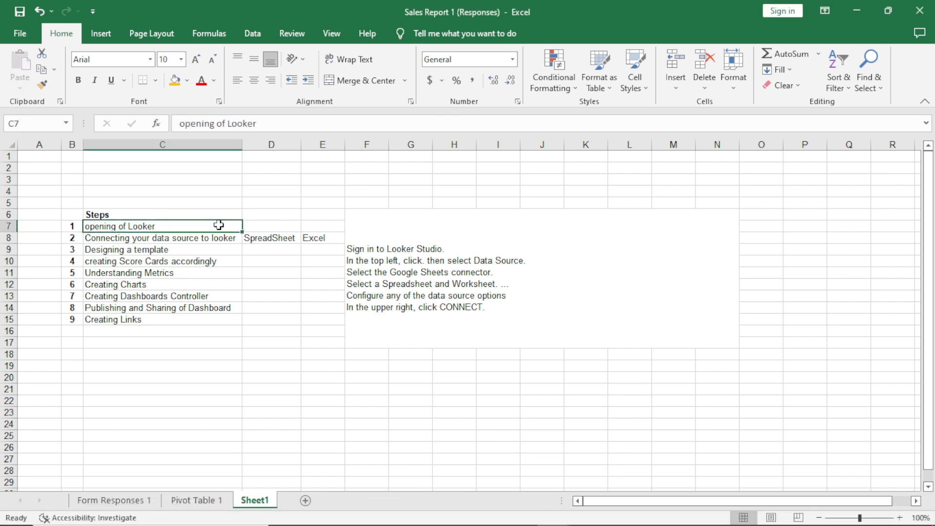
click(177, 239)
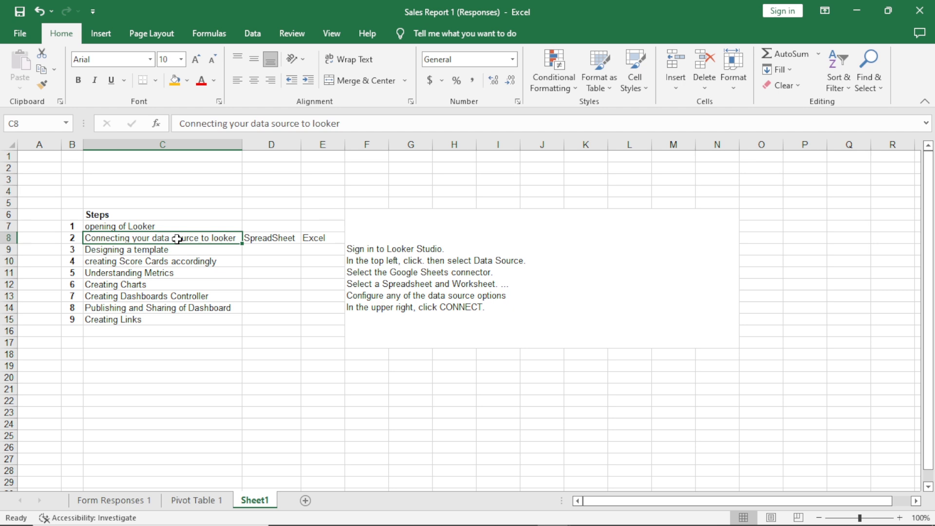
click(175, 80)
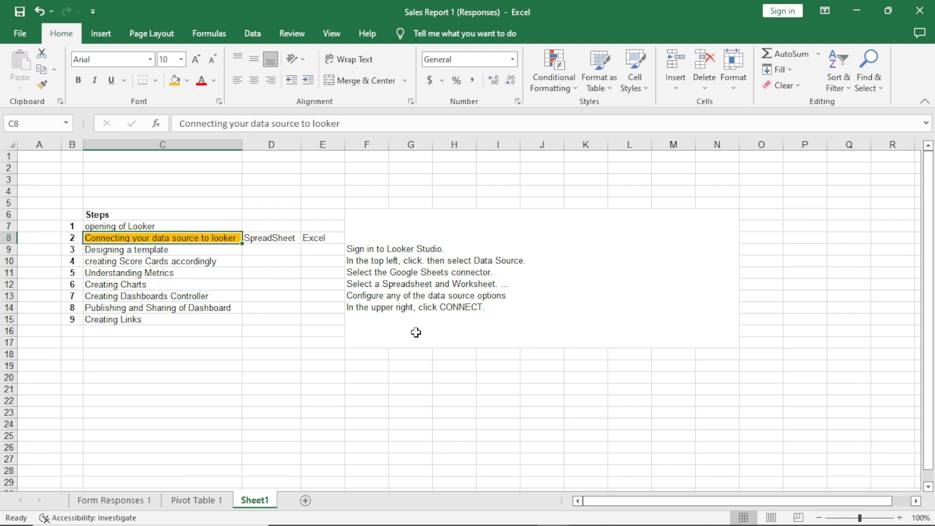
Switch back to Looker Studio in Chrome and create a new blank report
click(561, 519)
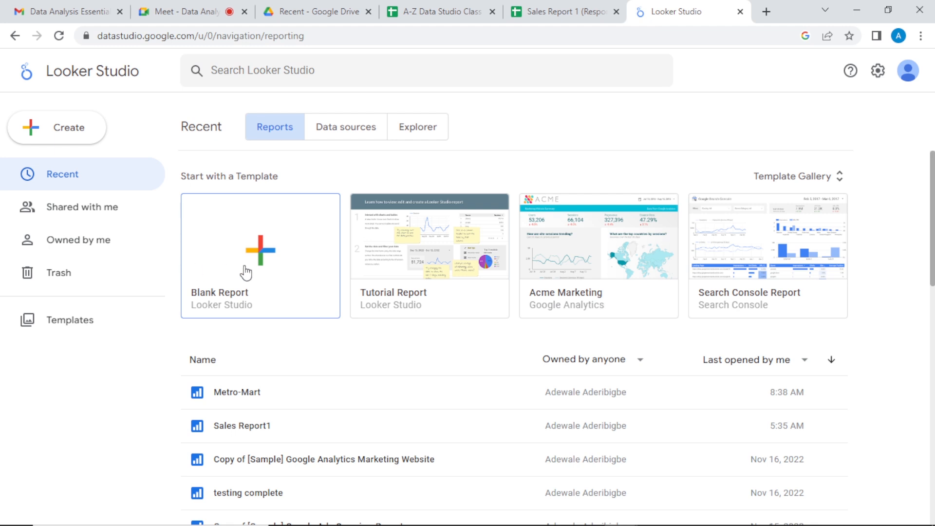
right_click(844, 183)
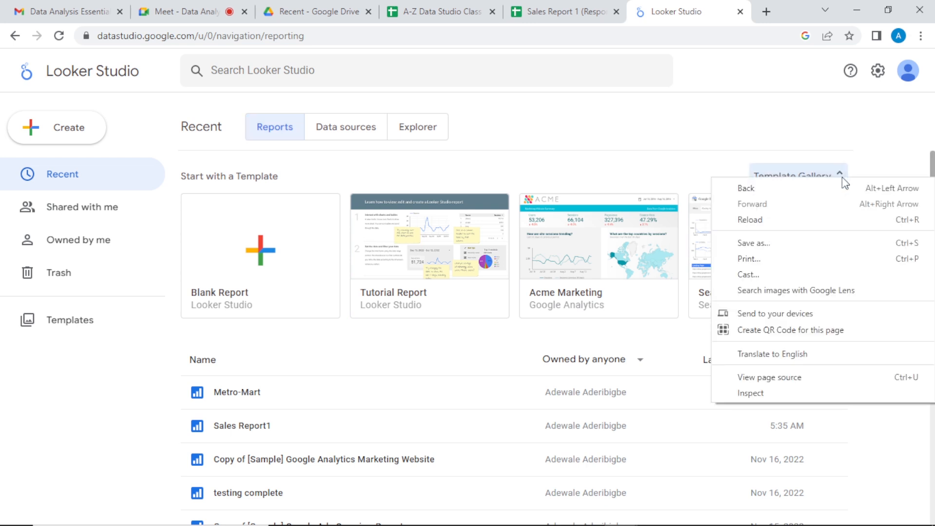
click(871, 171)
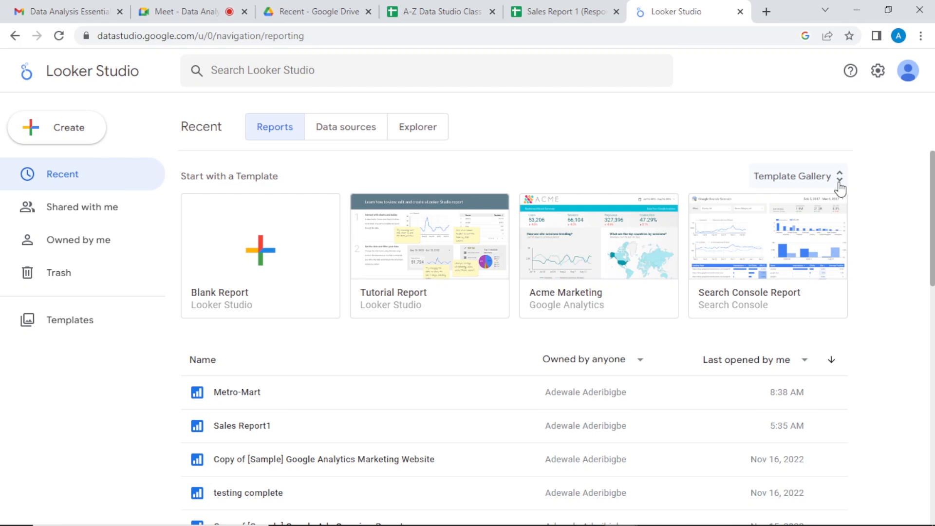
click(258, 256)
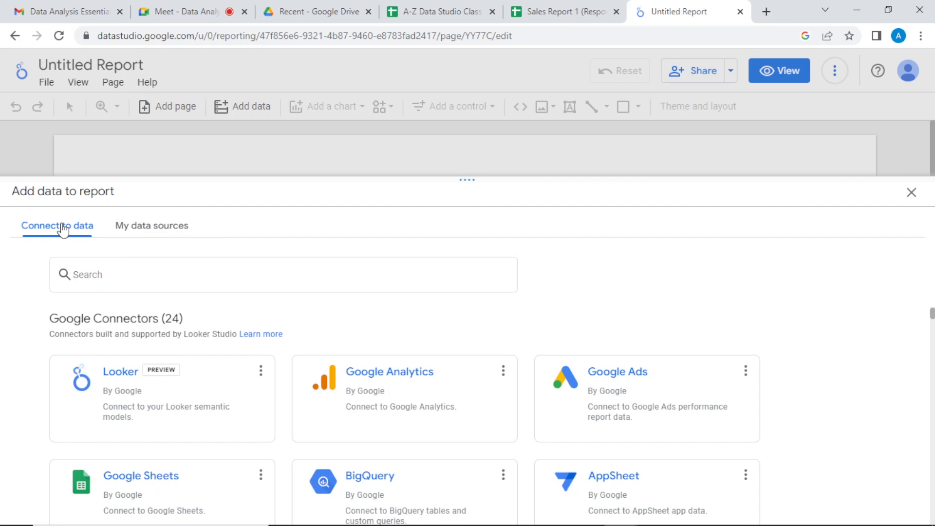
Examine the sales data in the A-Z Data Studio Class spreadsheet and return to the untitled report
click(444, 10)
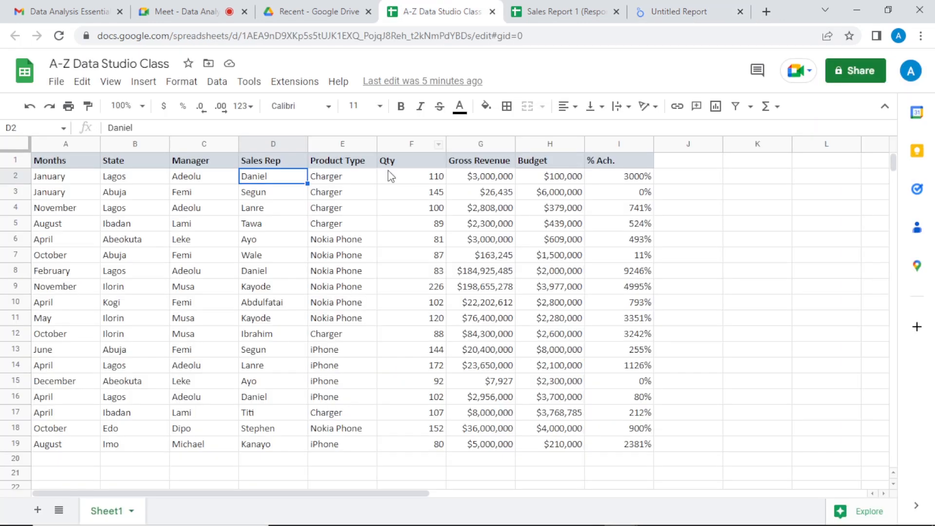
click(243, 214)
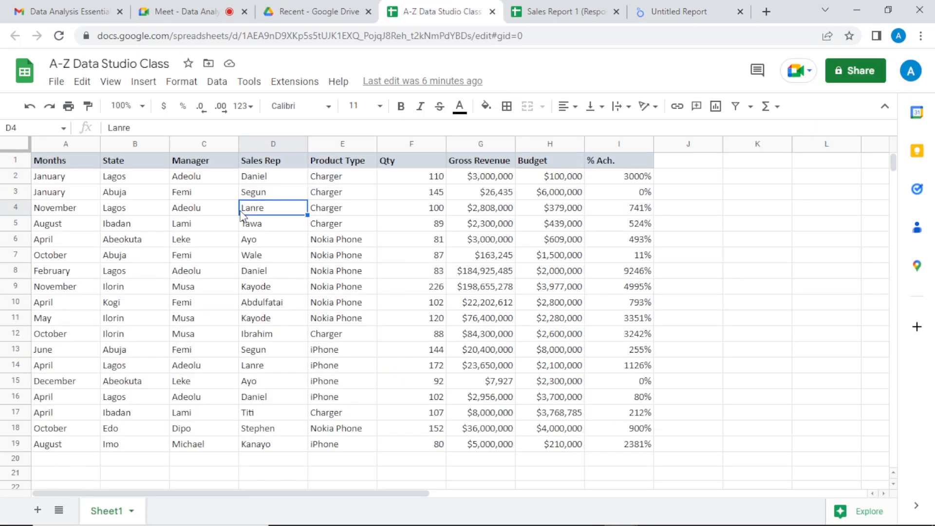
click(157, 226)
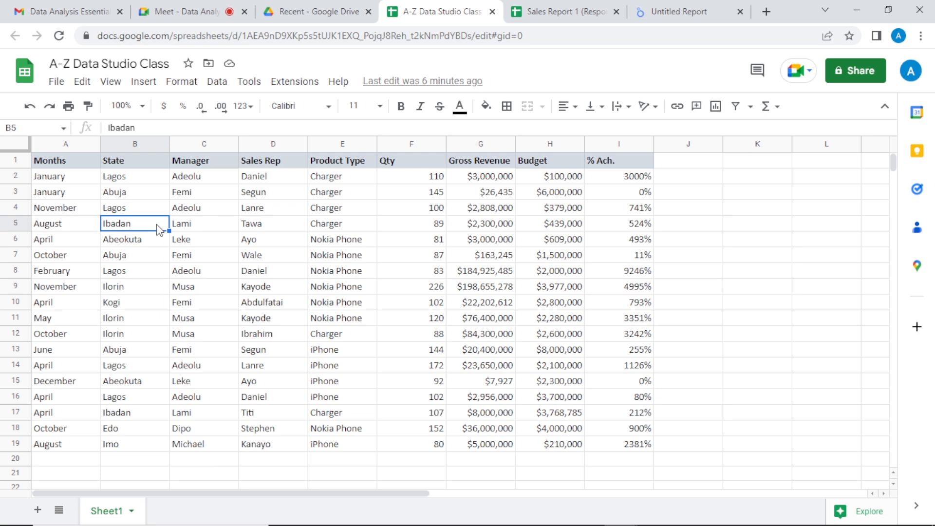
click(670, 19)
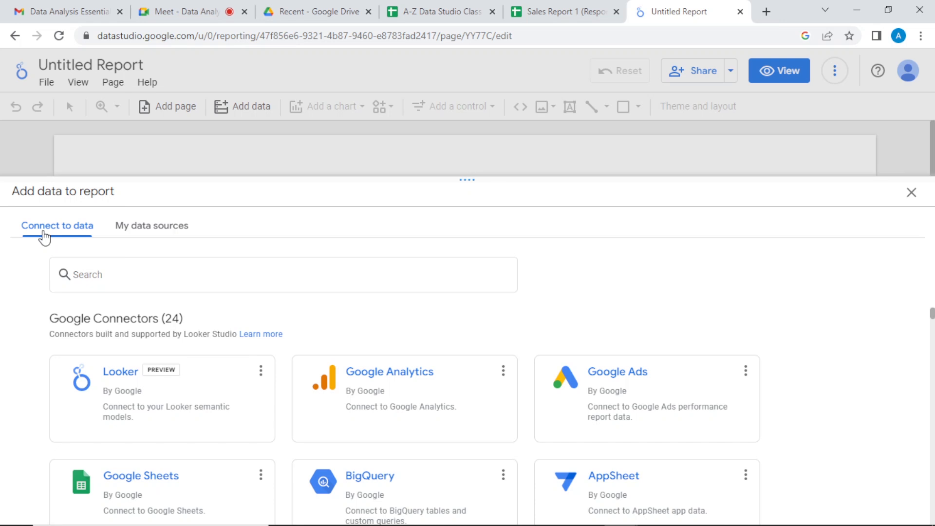
Review the existing data sources and the Google connectors available for adding data to the report
click(140, 224)
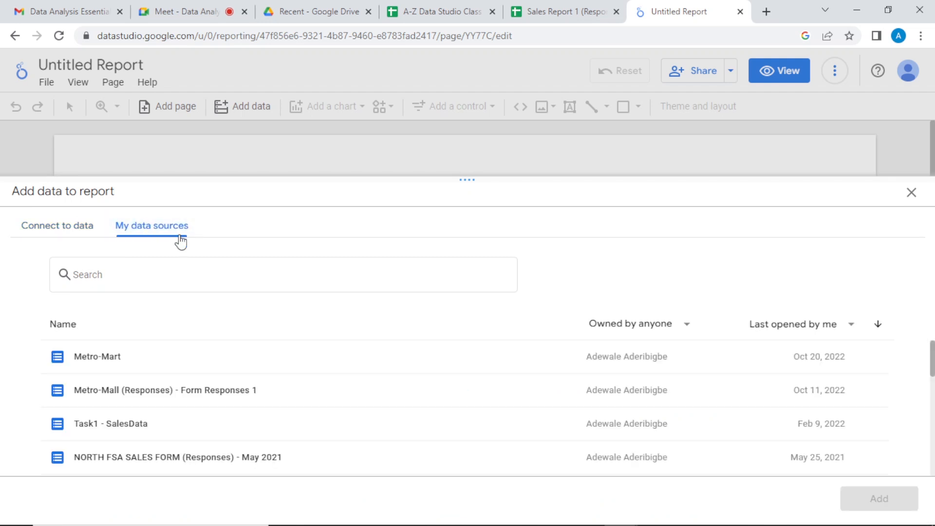
click(57, 231)
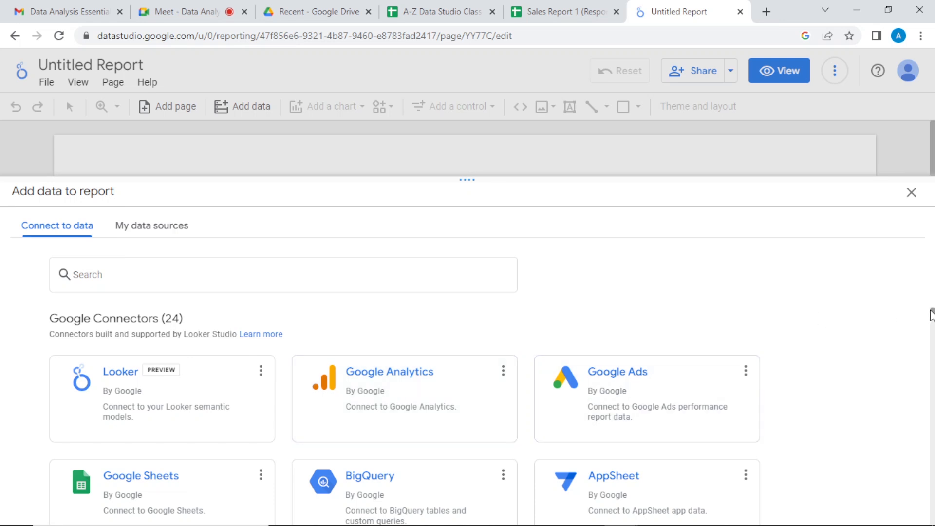
drag(930, 314, 931, 311)
scroll(932, 322, down, 2)
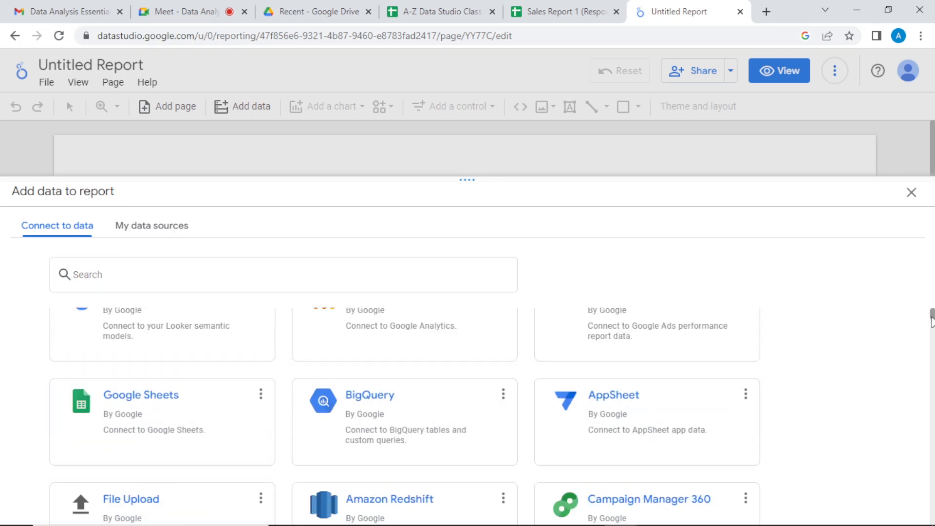
drag(932, 317, 931, 316)
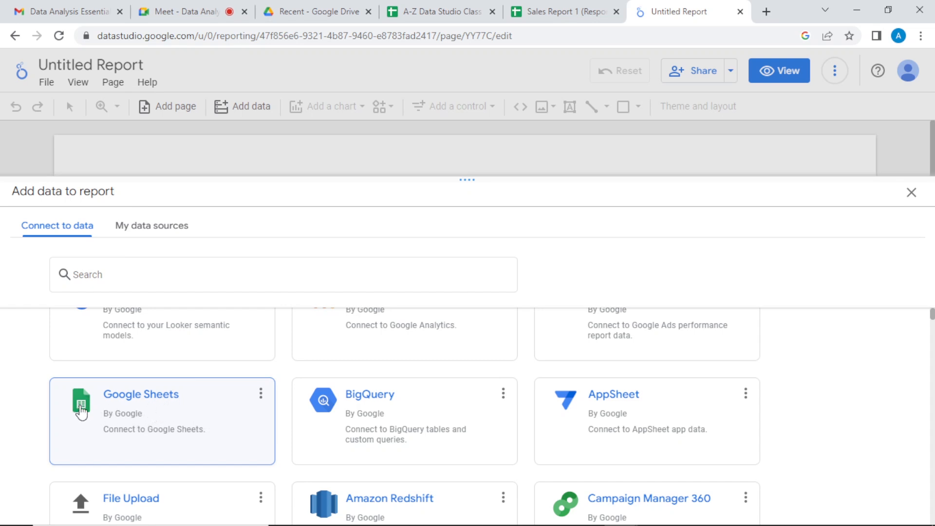
Choose the Google Sheets connector and select Sheet1 of the A-Z Data Studio Class spreadsheet from all items
click(153, 425)
click(152, 424)
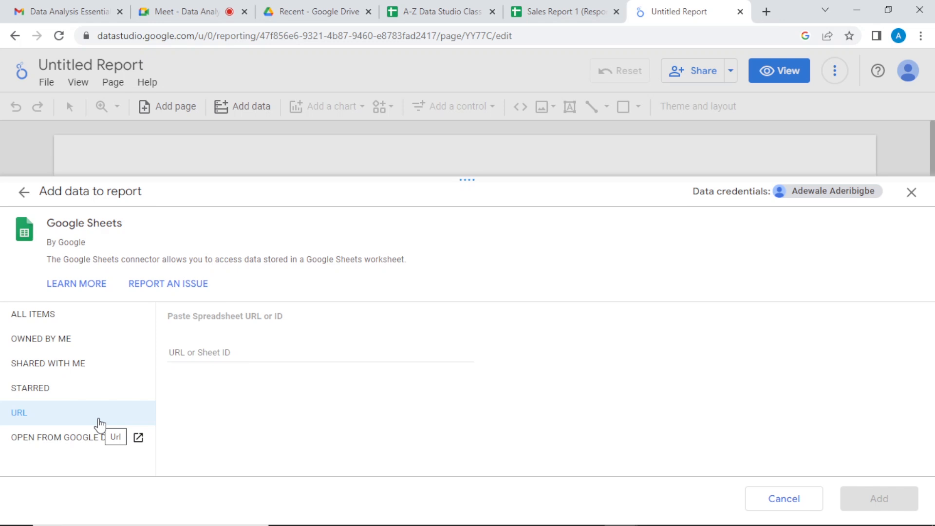
click(51, 315)
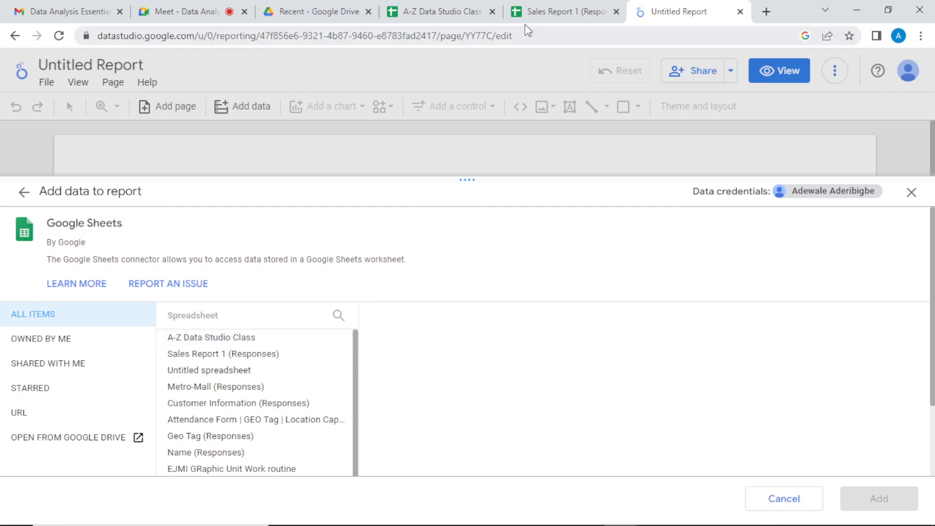
click(435, 9)
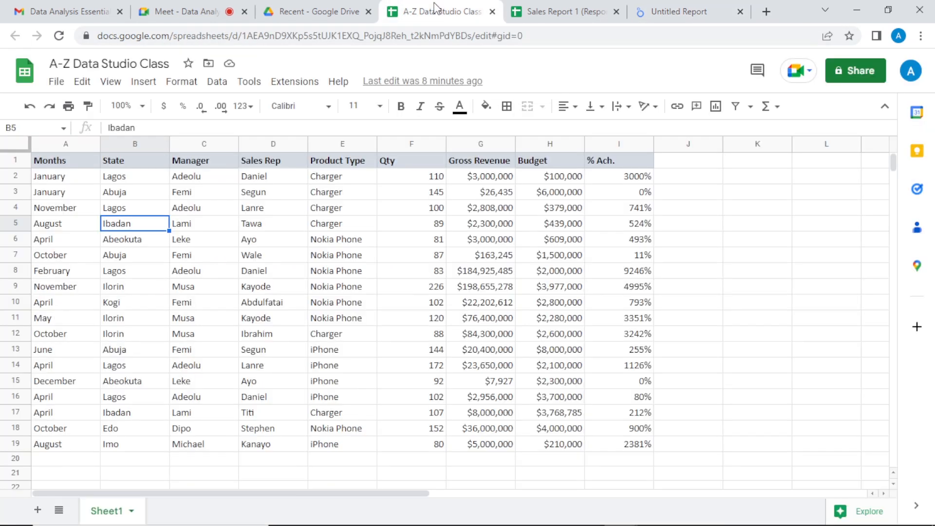
click(679, 13)
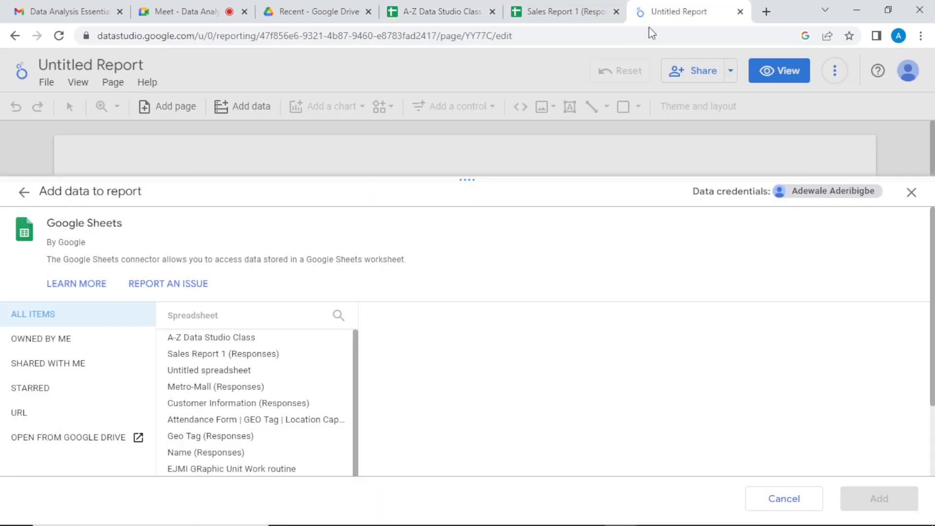
click(200, 338)
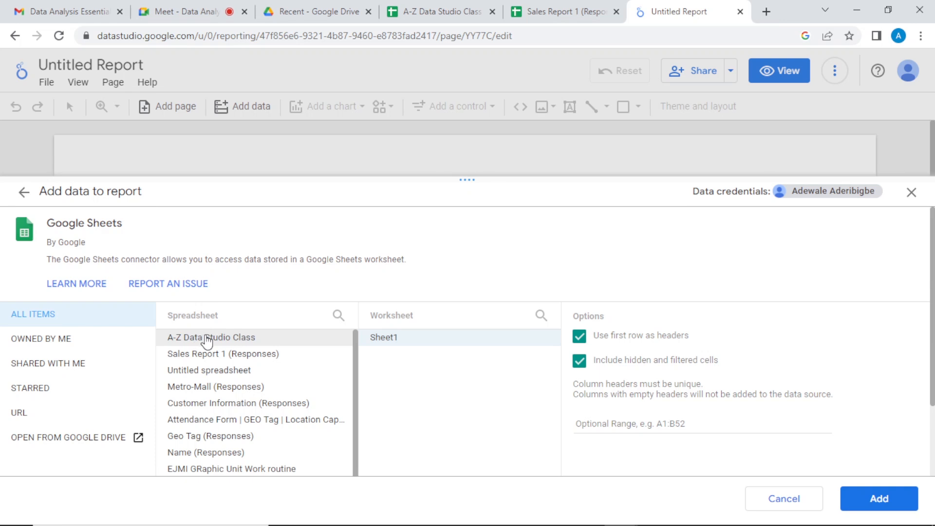
click(239, 342)
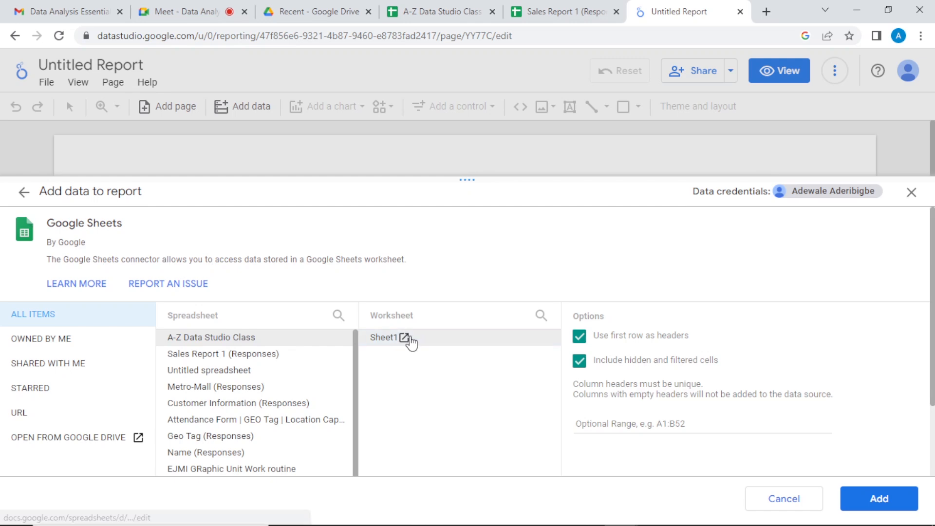
Check the source spreadsheet's sheet name and header row against the connector's worksheet and header options
click(439, 4)
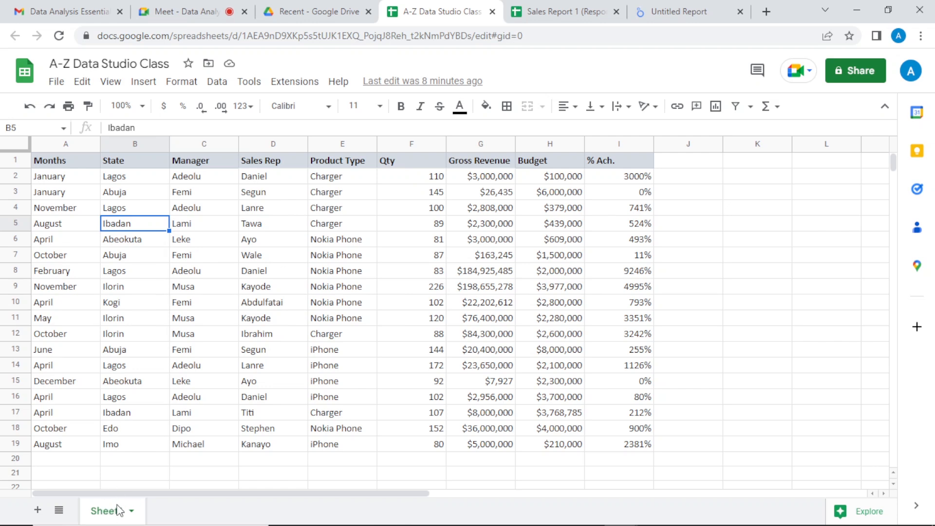
click(633, 6)
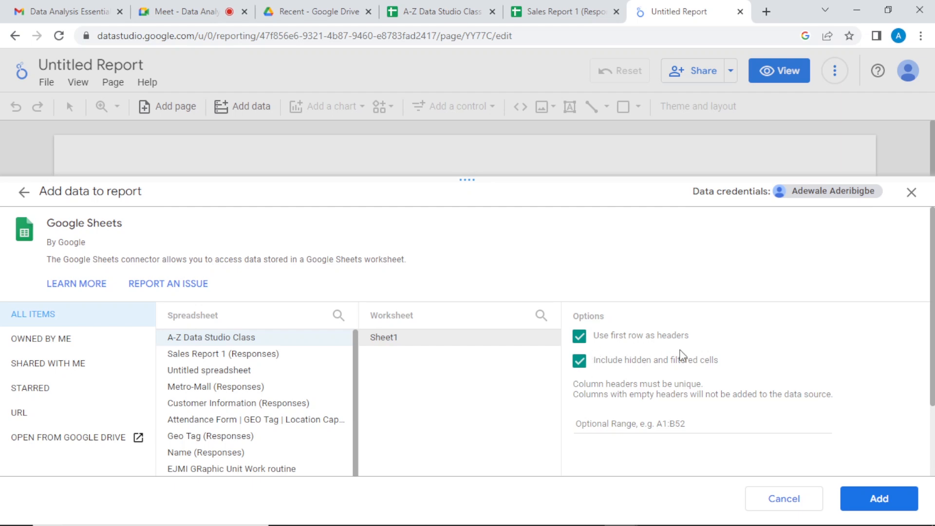
click(465, 5)
click(60, 161)
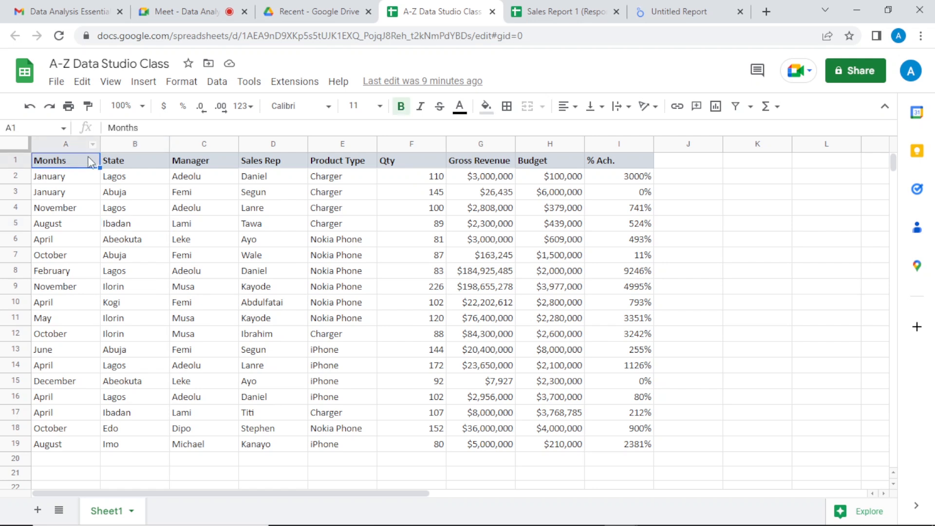
click(112, 165)
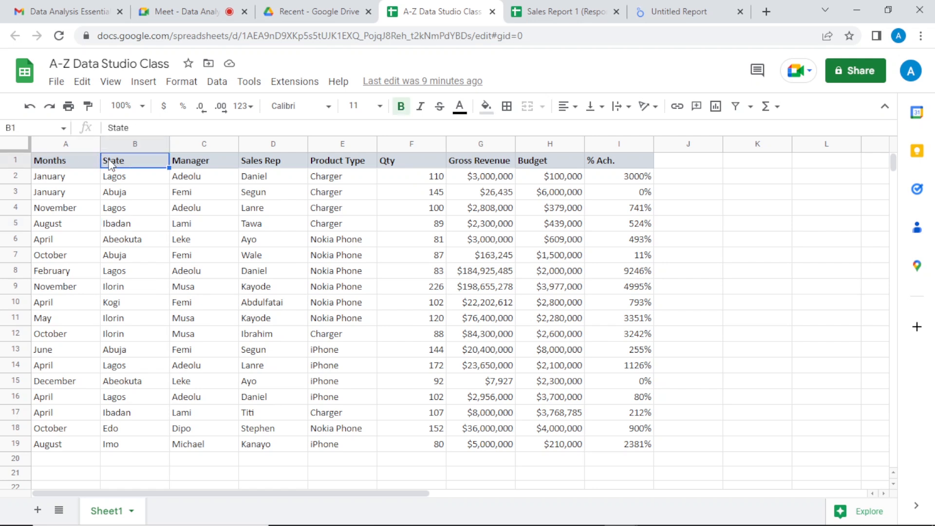
click(15, 160)
click(655, 9)
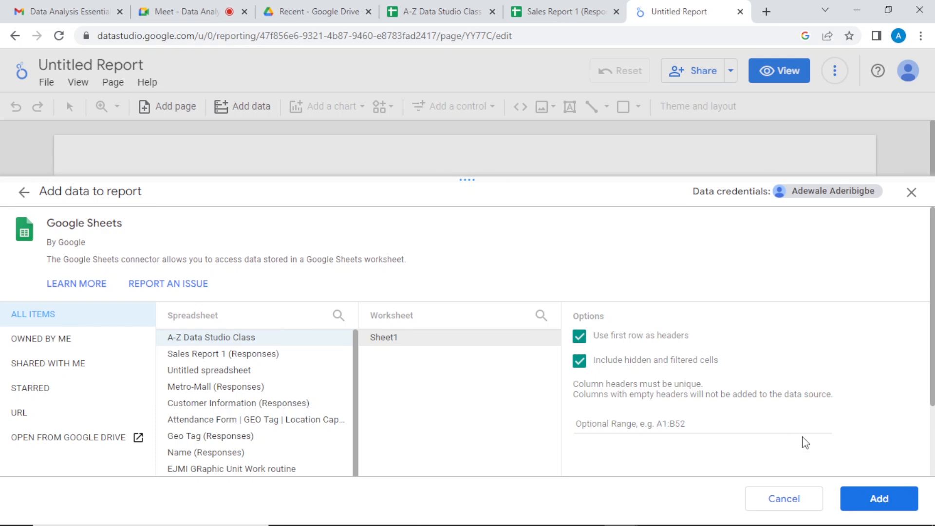
Add the selected sheet to the report as its data source and delete the default Months table from the canvas
click(866, 500)
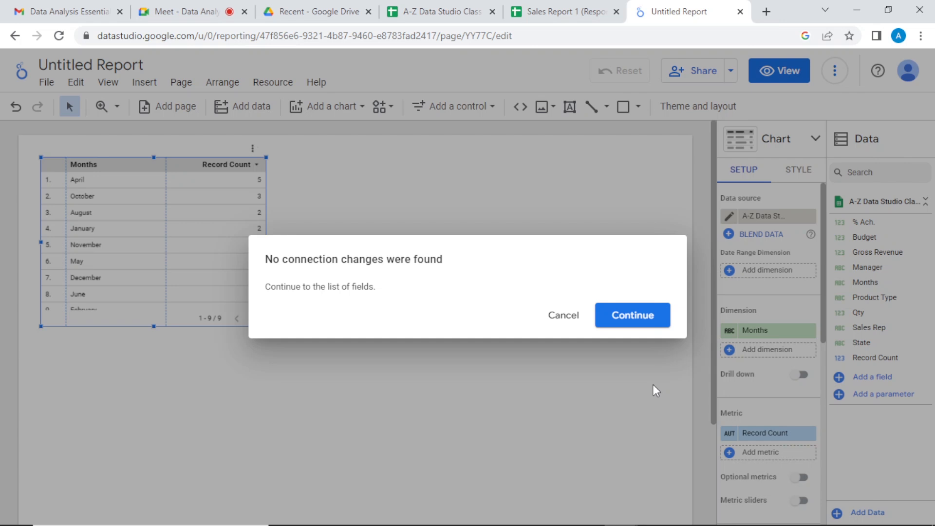
click(616, 317)
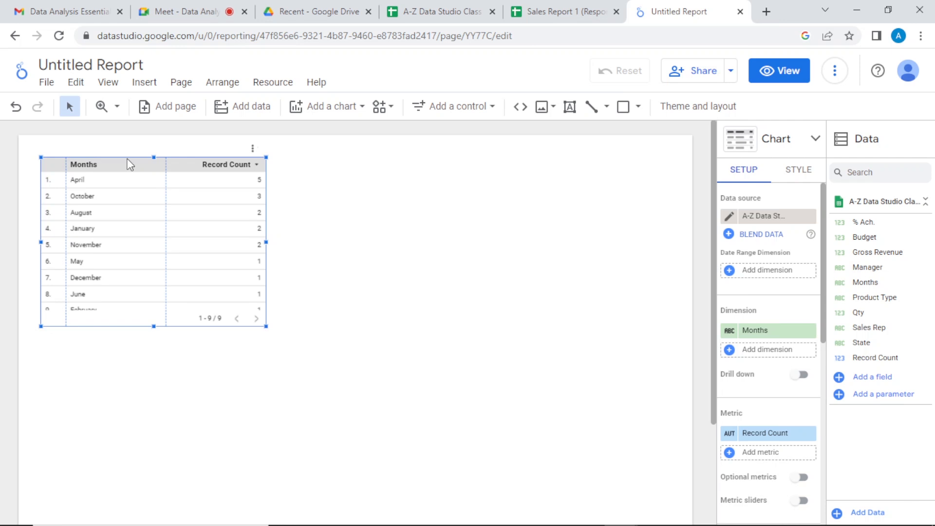
drag(332, 363, 108, 165)
key(Delete)
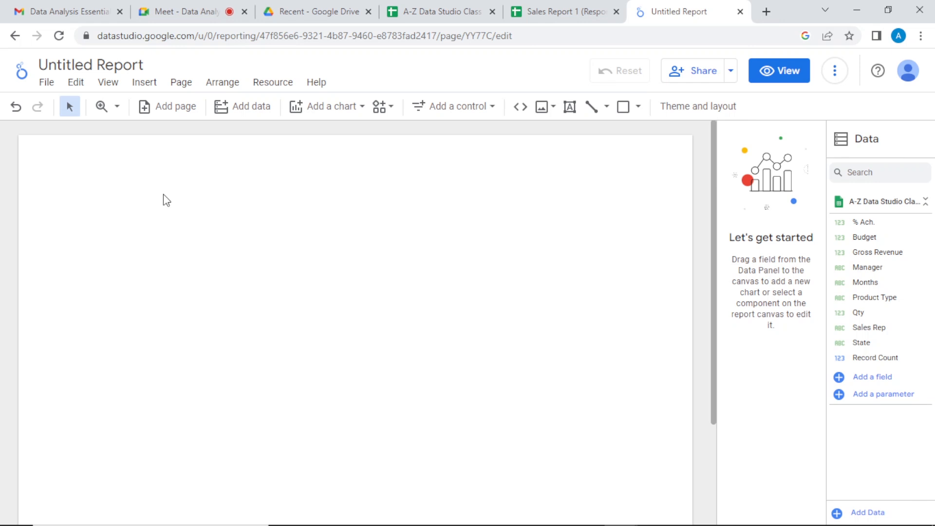
Compare the columns of the source spreadsheet with the fields listed in the report
click(447, 12)
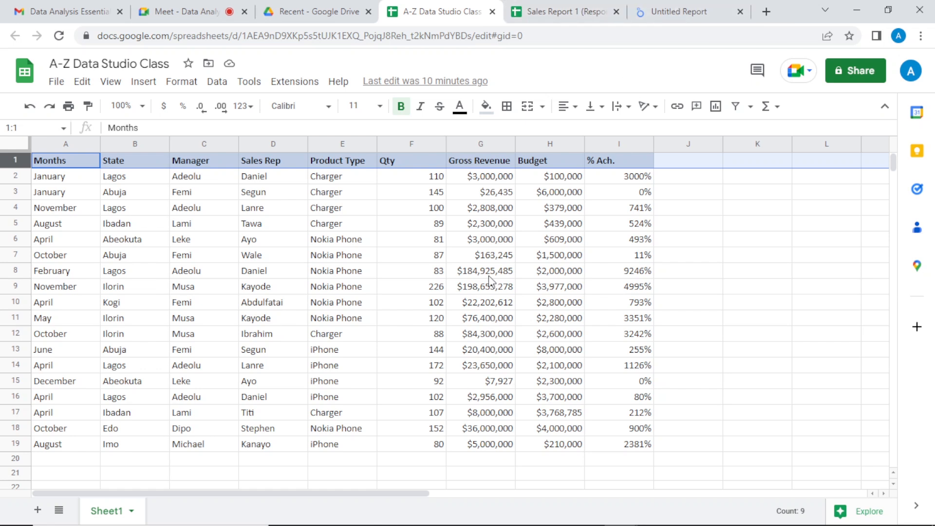
click(694, 7)
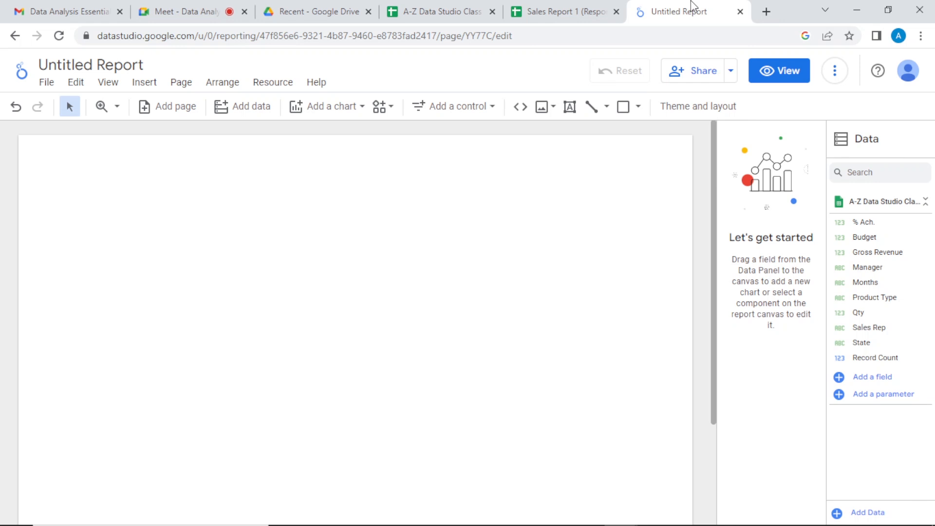